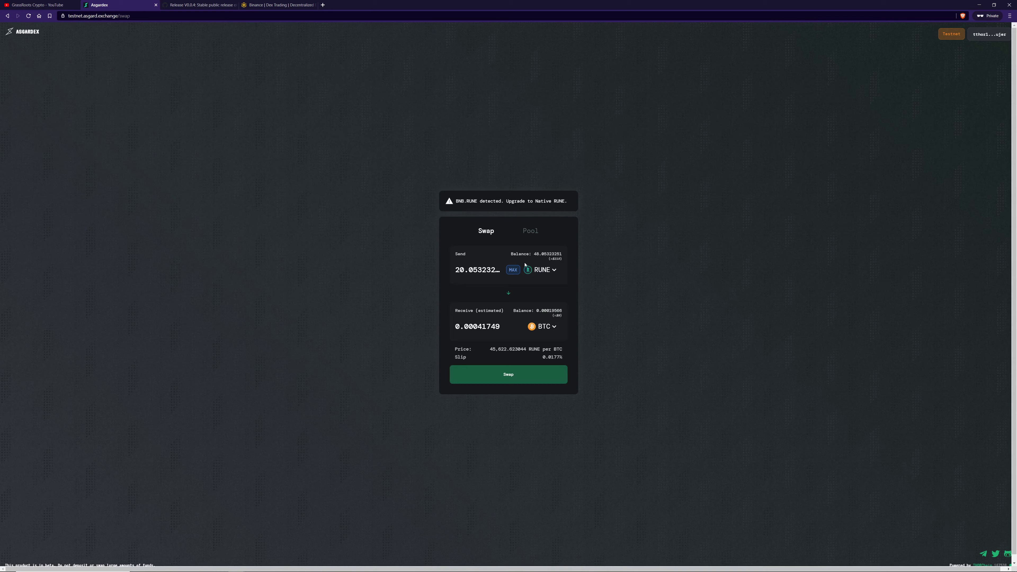
Step: Keep RUNE as the token to send and clear the Send amount
left_click(543, 271)
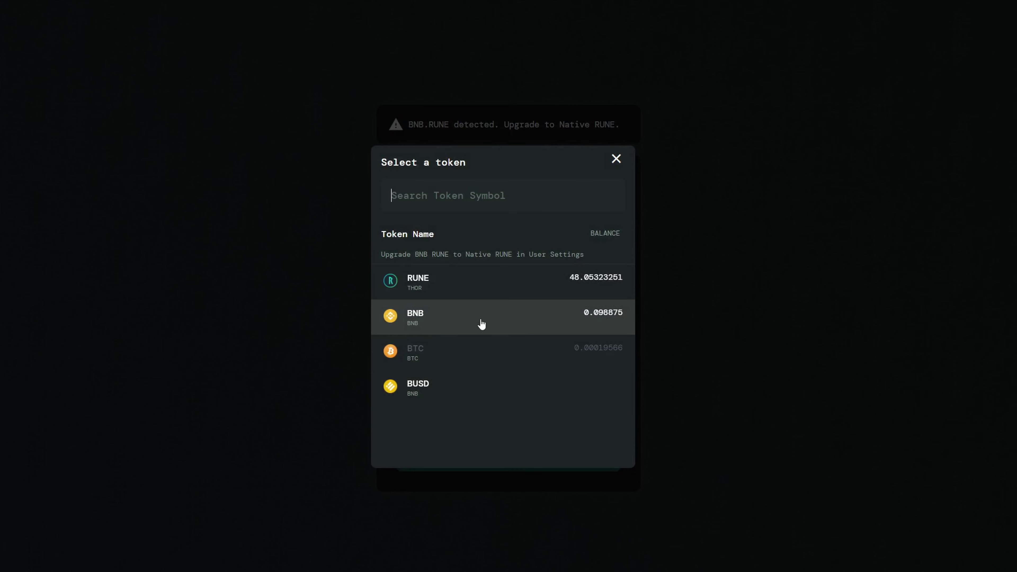
left_click(689, 321)
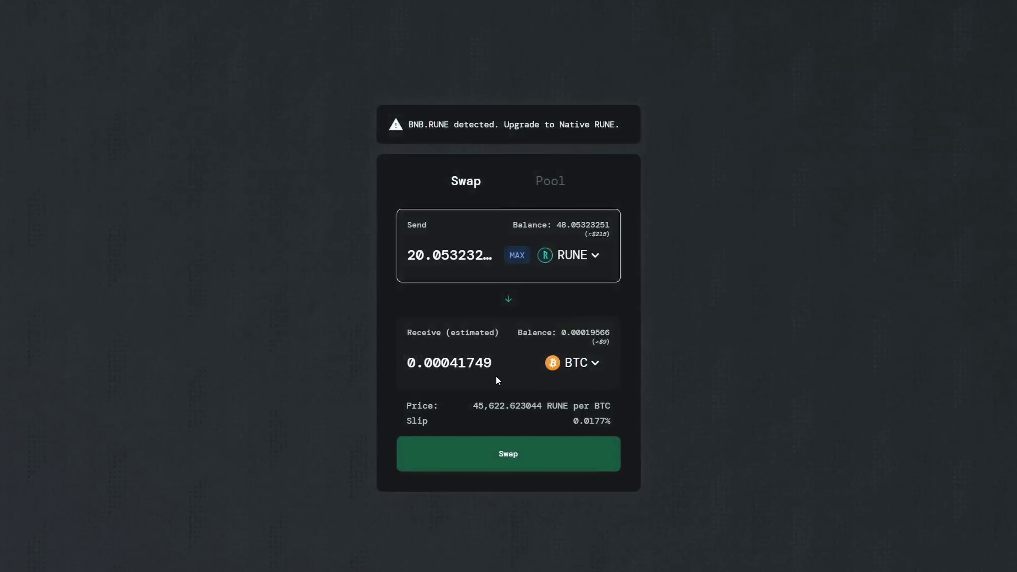
left_click(489, 261)
key("Left")
key("ctrl+a")
key("BackSpace")
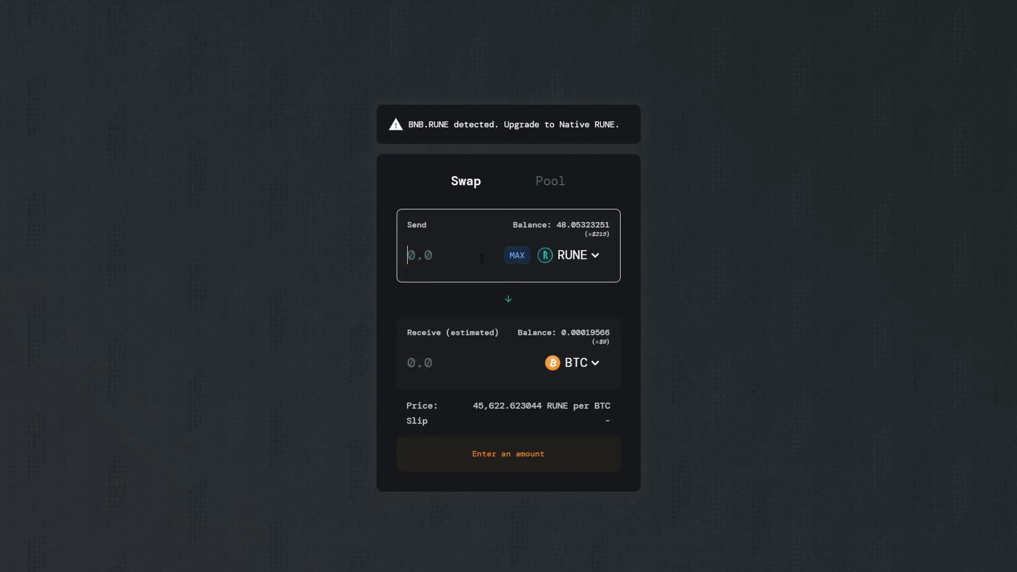
Step: Enter 40 RUNE to send for about 0.00085425 BTC and bring up Confirm Swap
type("20")
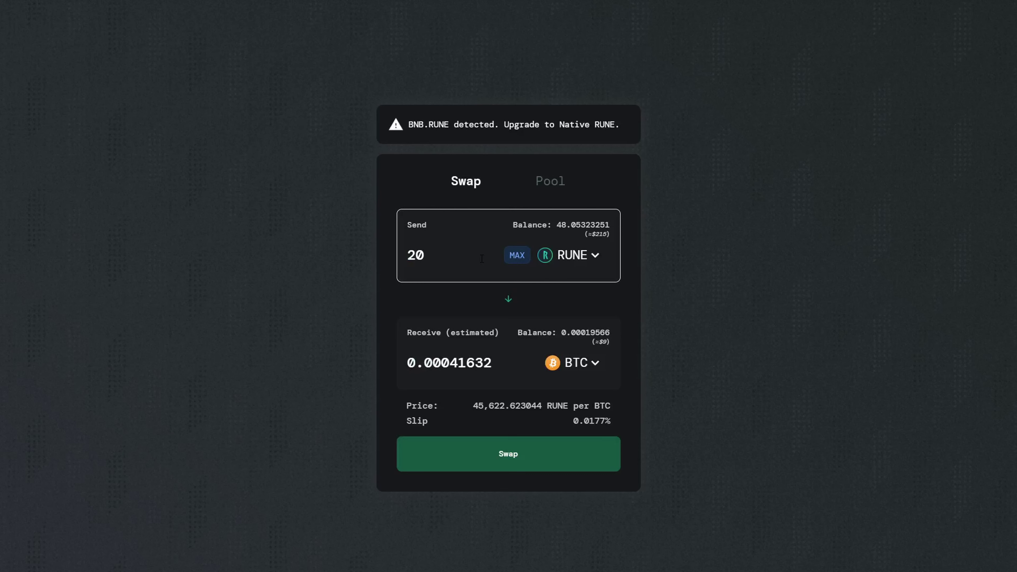
key("ctrl+a")
key("BackSpace")
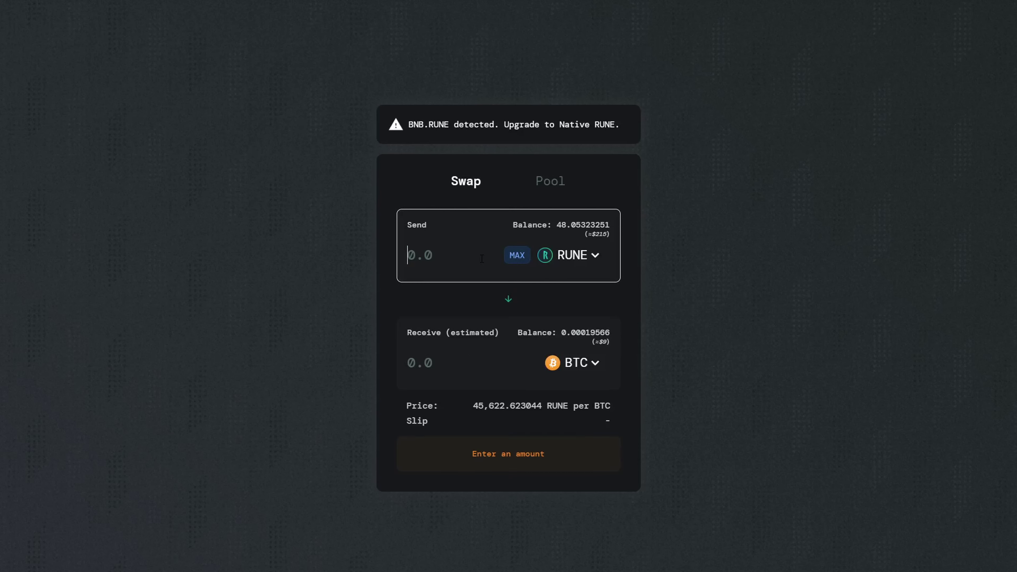
type("12")
key("BackSpace")
key("BackSpace")
type("40")
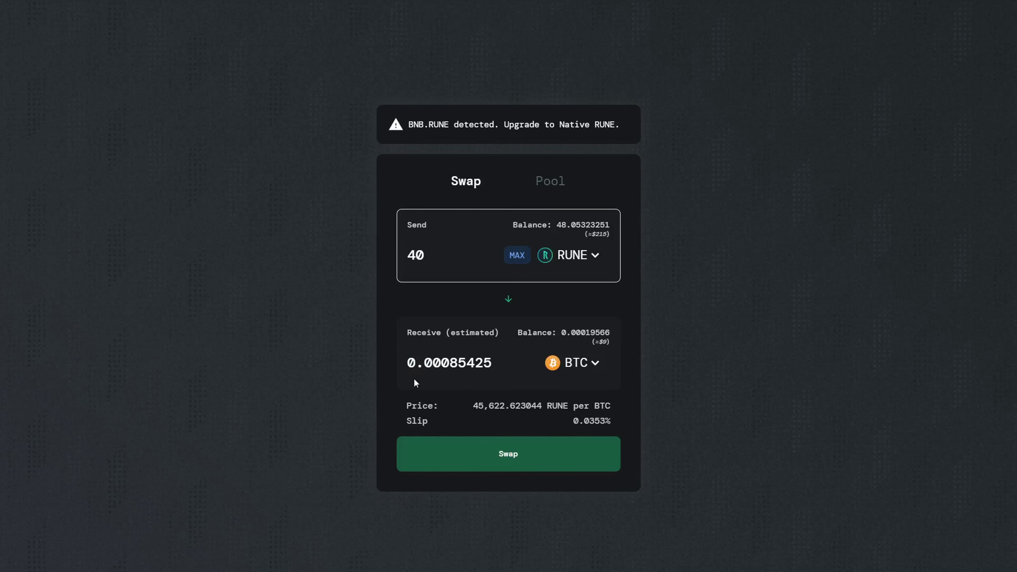
left_click(480, 469)
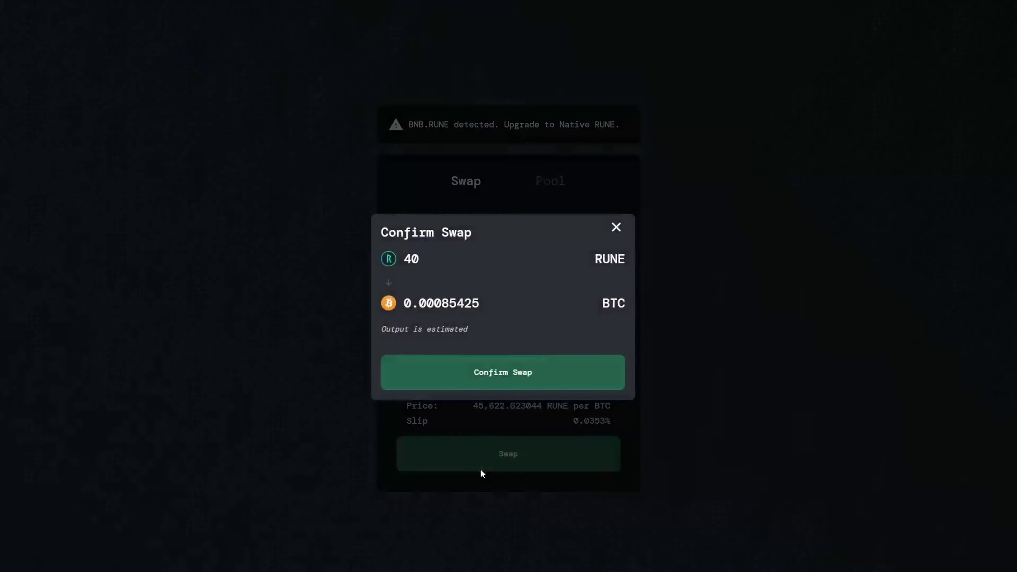
Step: Confirm the 40 RUNE to BTC swap and view the sender's address page in THORChain Explorer
left_click(543, 372)
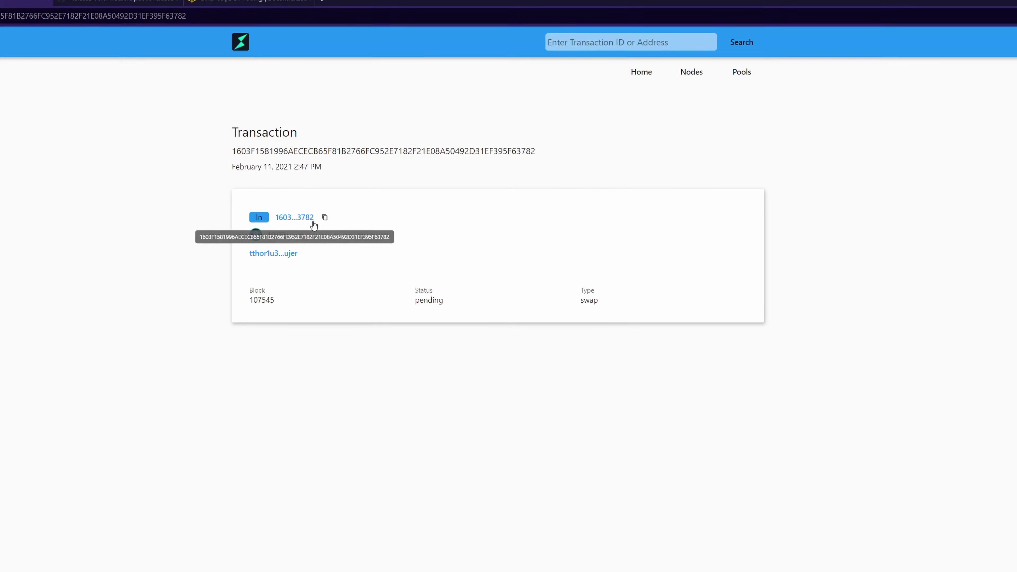
left_click(283, 253)
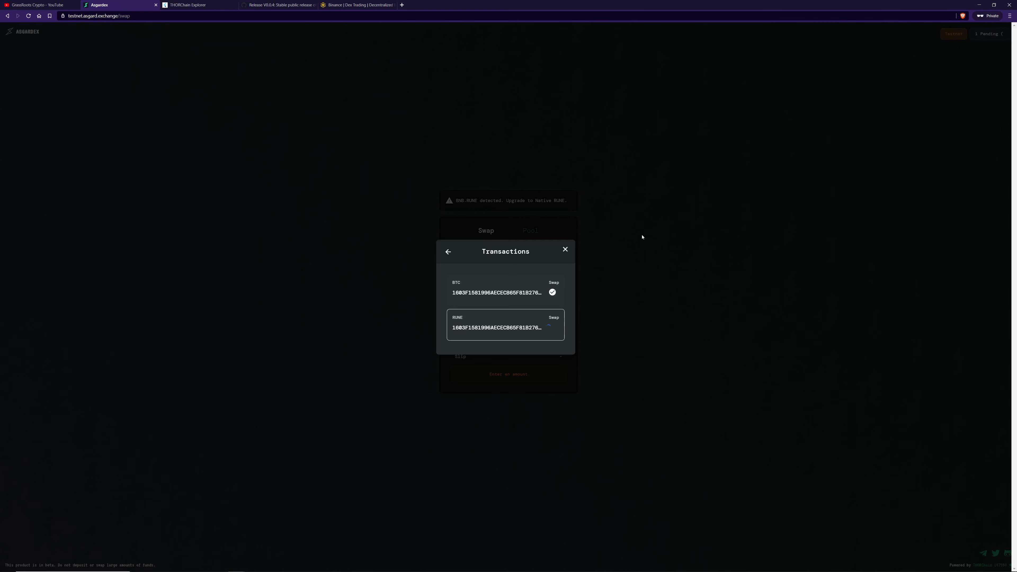
Step: Close the Transactions view and the wallet settings panel
left_click(448, 251)
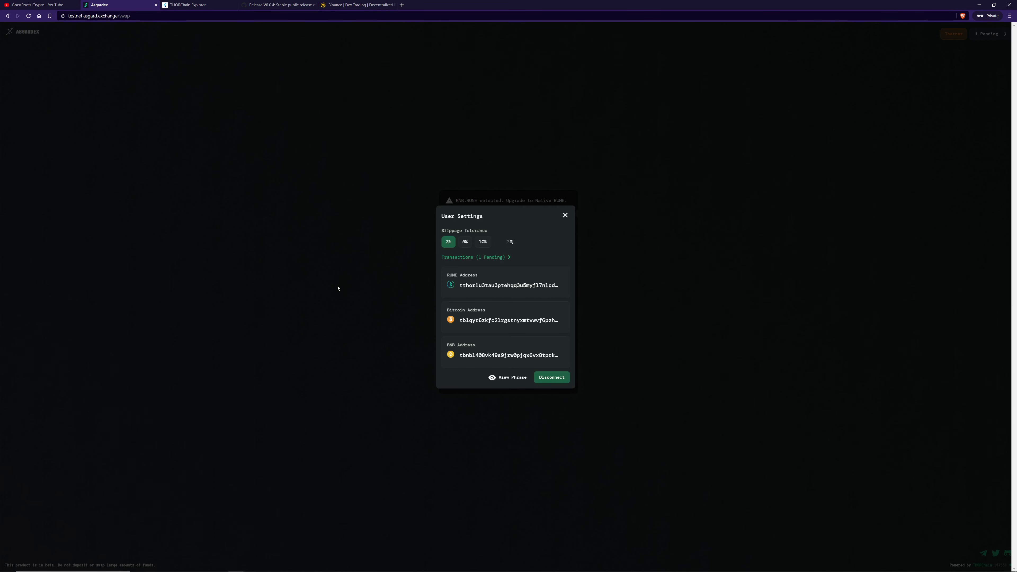
left_click(339, 289)
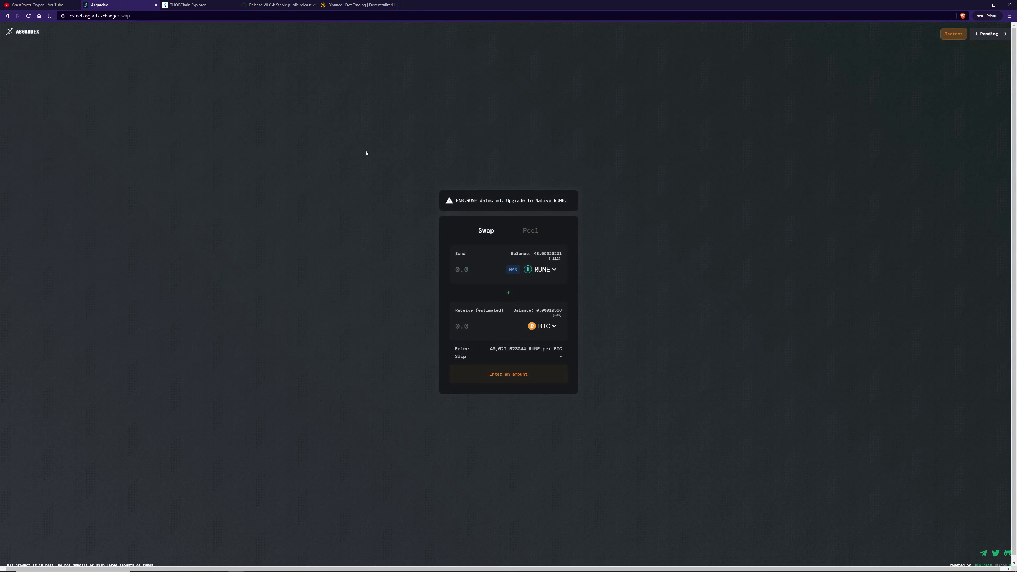
left_click_drag(366, 152, 685, 441)
left_click(428, 247)
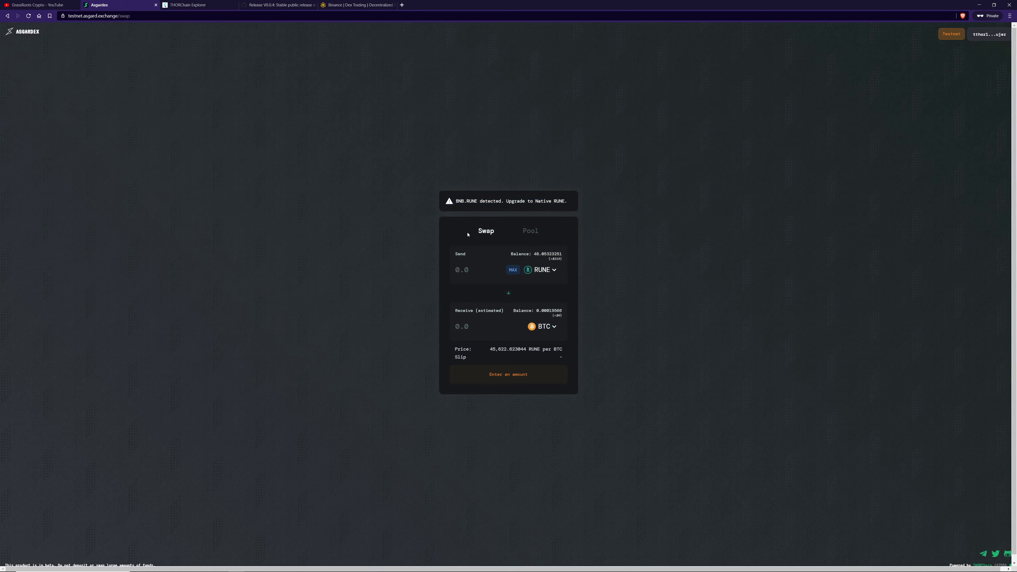
Step: Toggle between Pool and Swap views, ending on the Swap form showing 0.83323251 RUNE
left_click(538, 231)
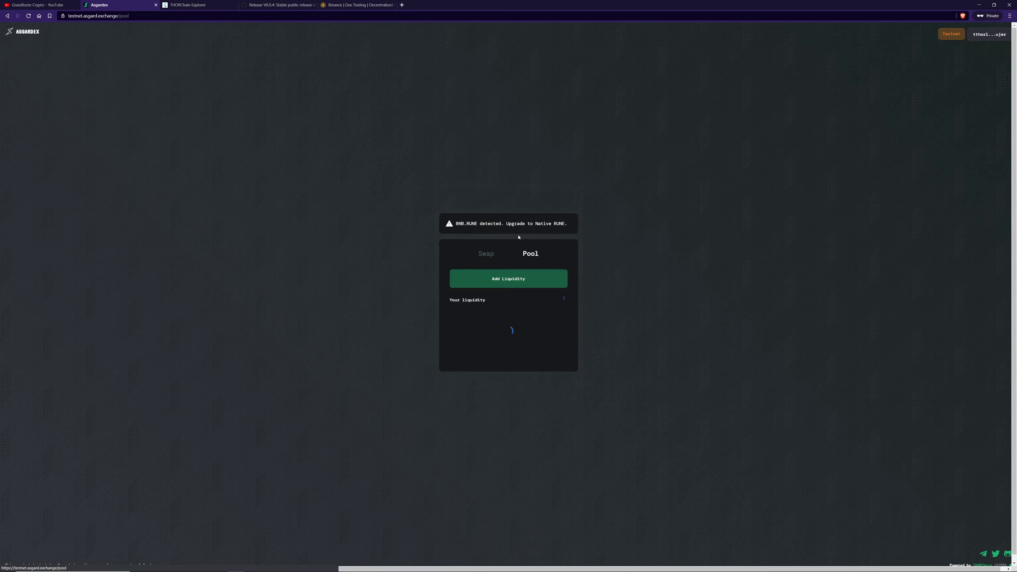
left_click(487, 254)
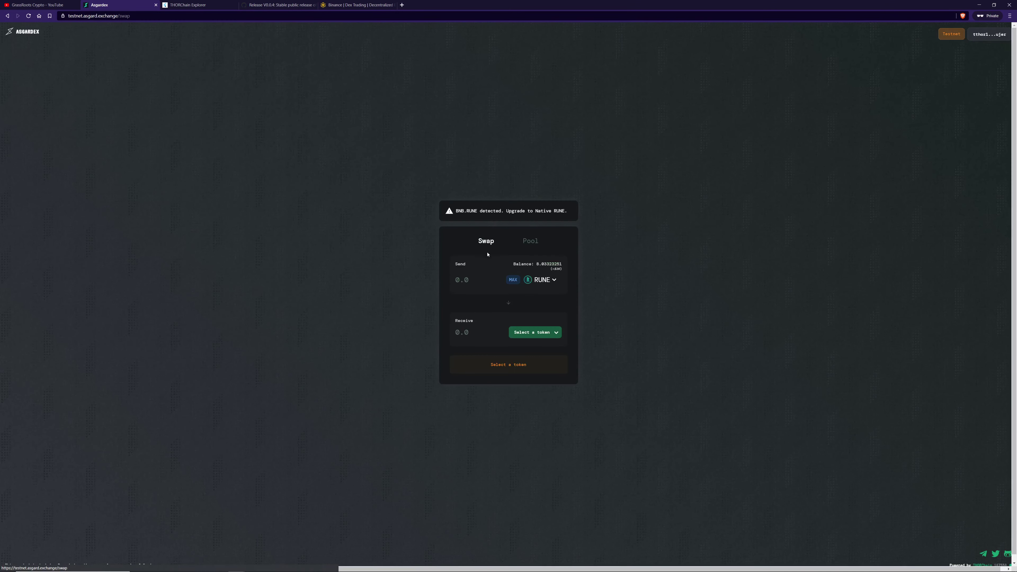
left_click(539, 246)
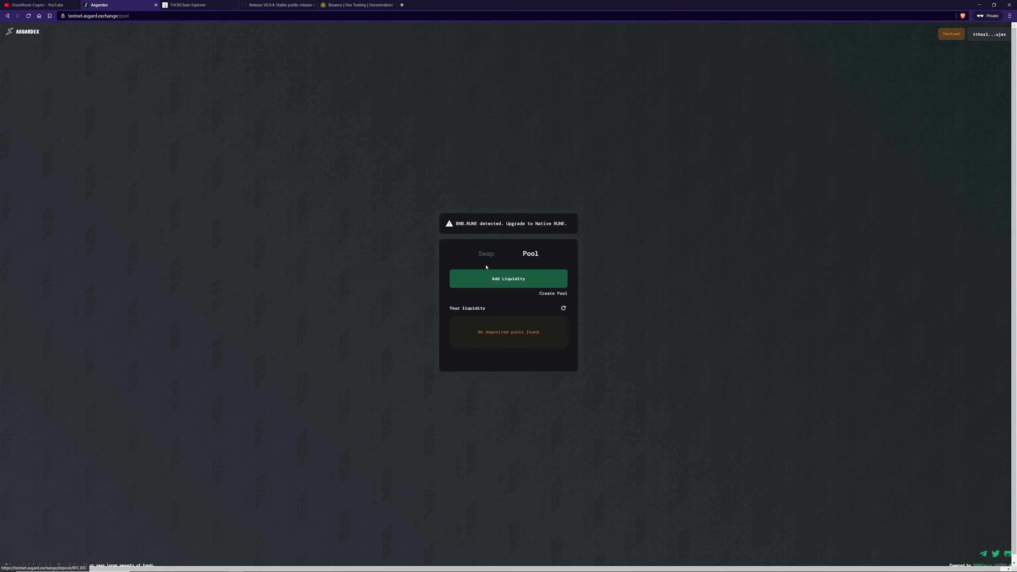
left_click(486, 254)
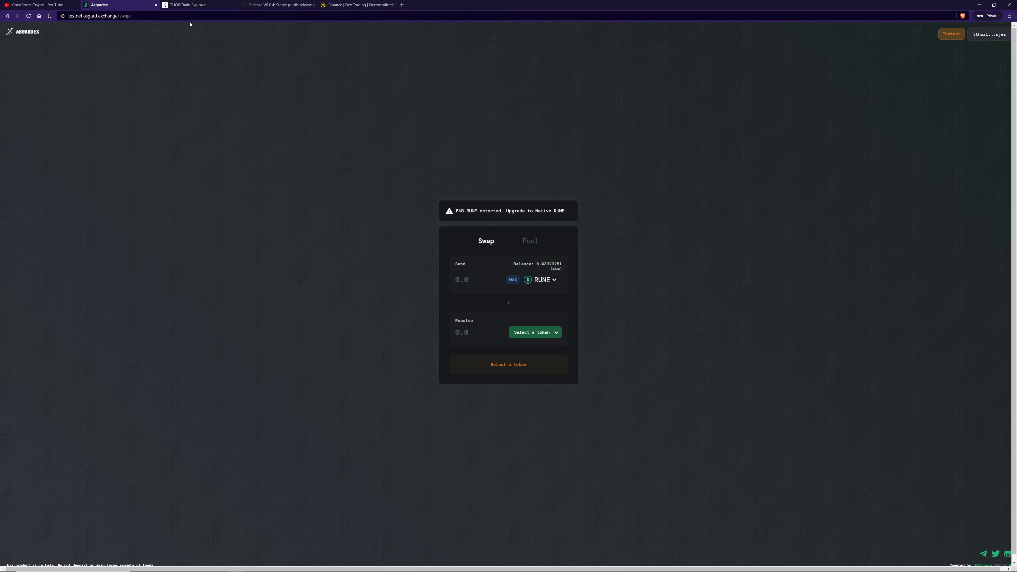
Step: Look over the ASGARDEX V0.0.4 release page on GitHub, then return to the ASGARDEX app's pools
left_click(256, 4)
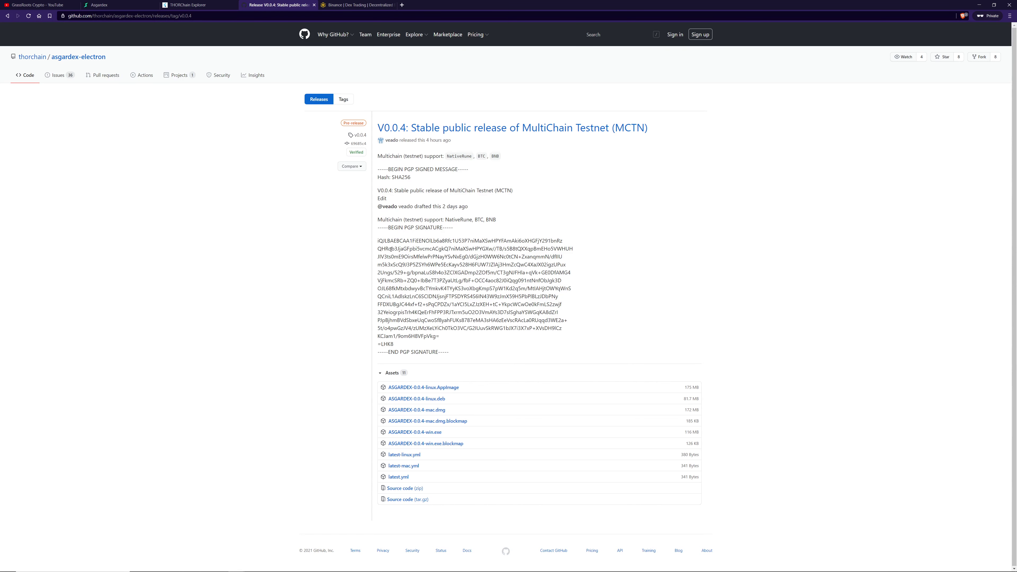
left_click_drag(392, 249, 552, 280)
left_click(385, 232)
key("alt+Tab")
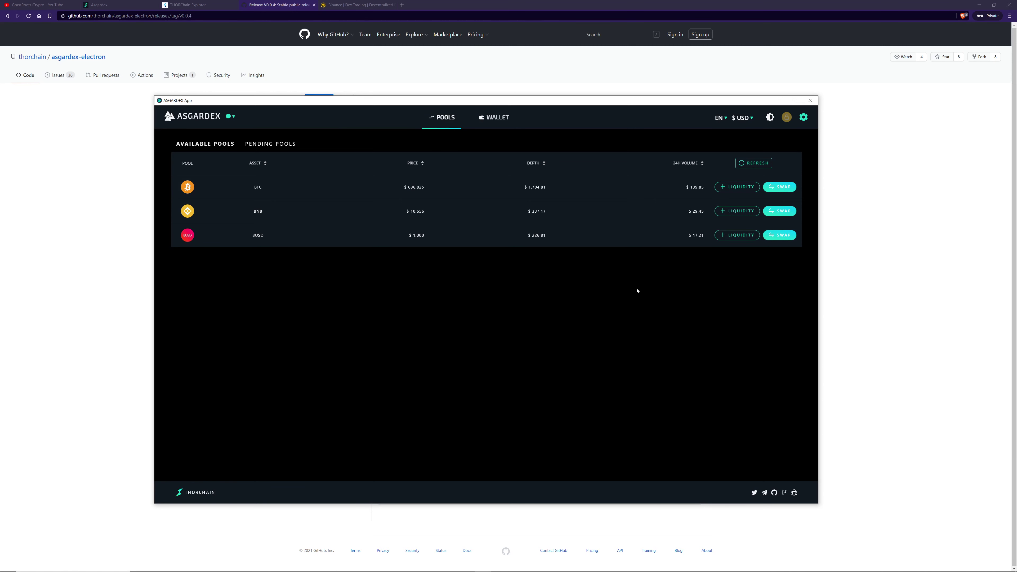
Step: Start adding liquidity to the BTC pool, then go to the Wallet section
left_click(737, 186)
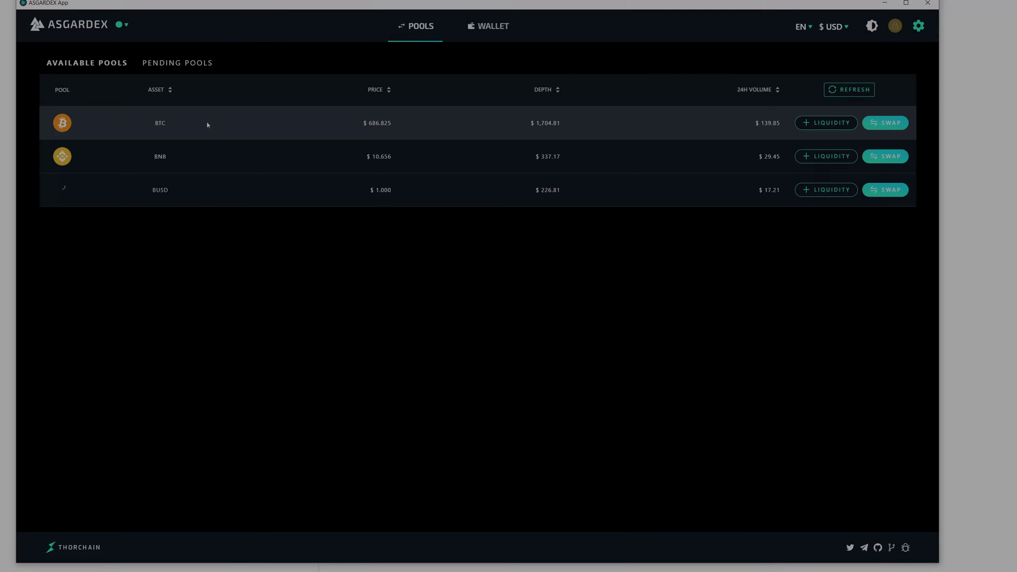
left_click(500, 30)
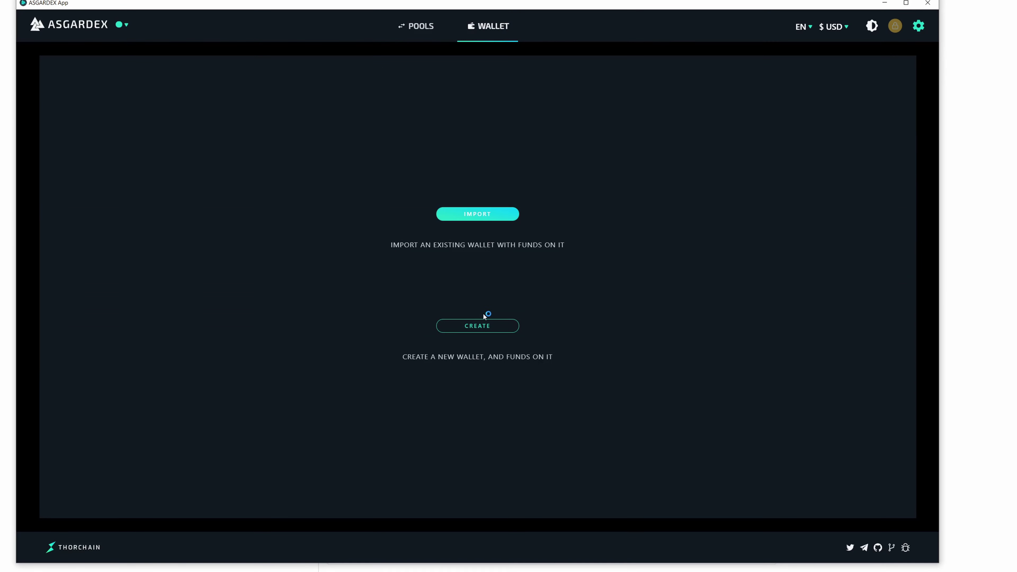
Step: Start creating a new wallet, entering the wallet password twice
left_click(482, 330)
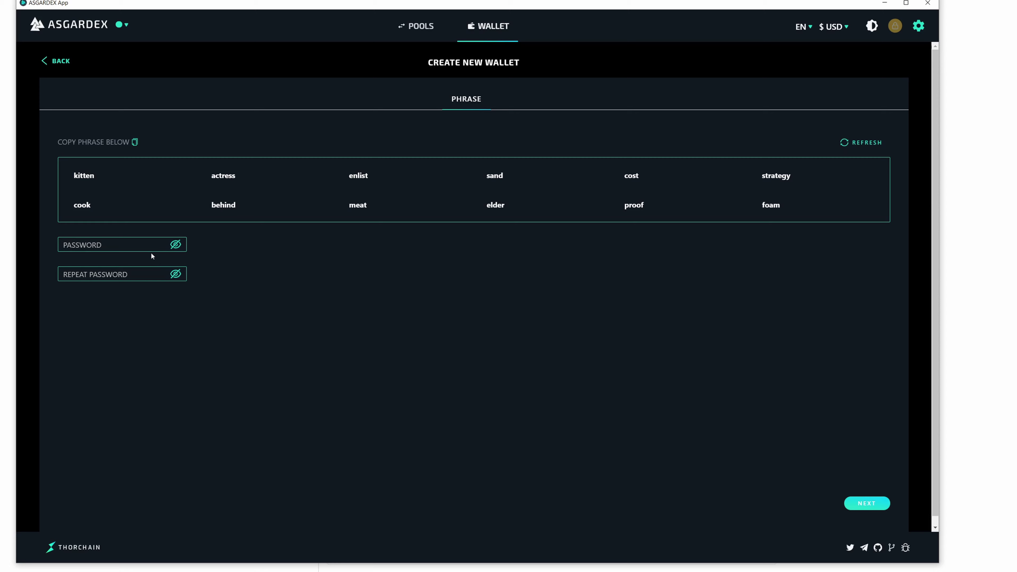
left_click(134, 241)
key("ctrl+v")
key("Tab")
key("ctrl+v")
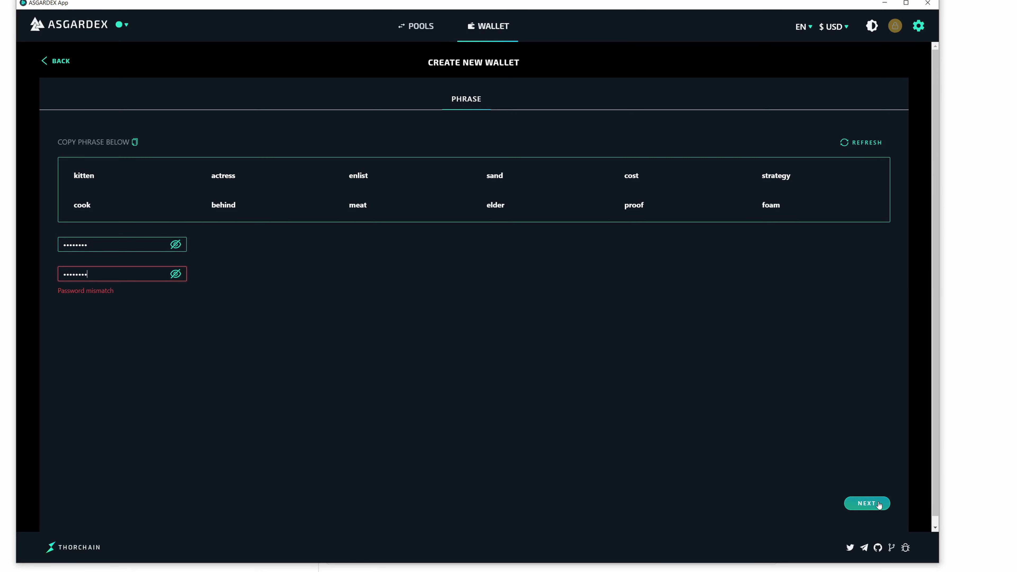
left_click(866, 503)
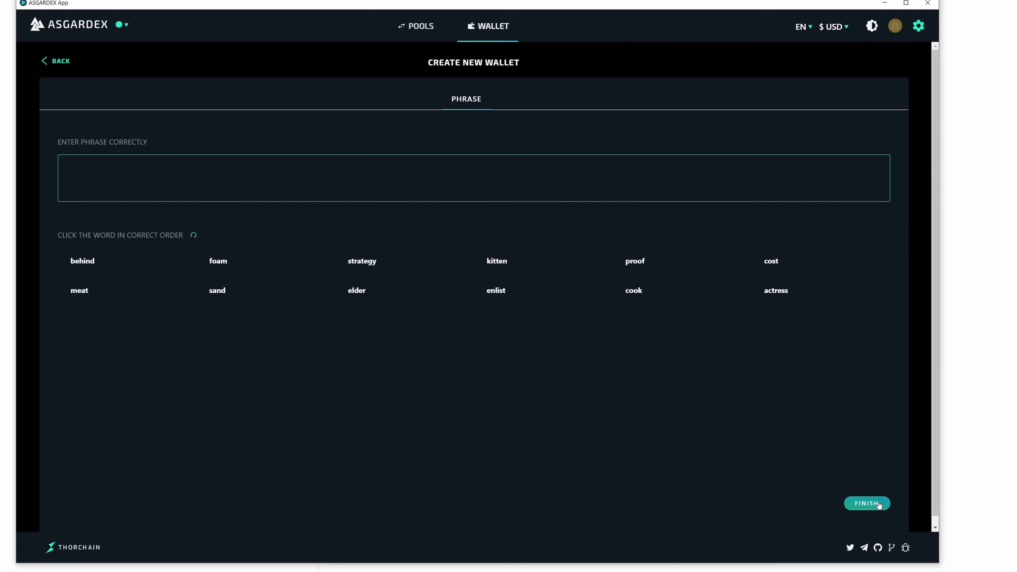
Step: Place the first seven recovery words in order in the Enter Phrase box
left_click(227, 262)
left_click(363, 265)
left_click(497, 262)
left_click(637, 261)
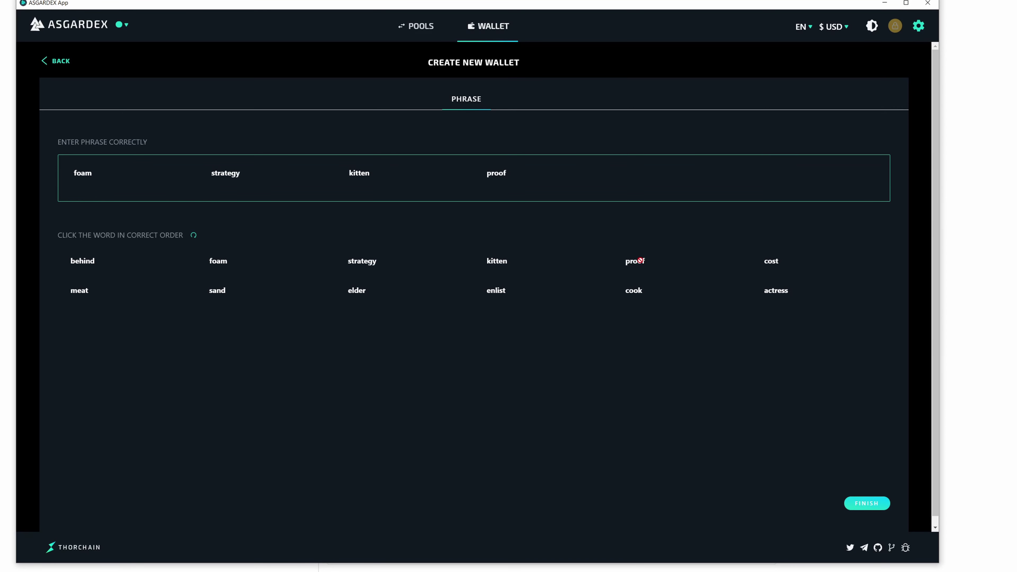
left_click(770, 261)
left_click(775, 291)
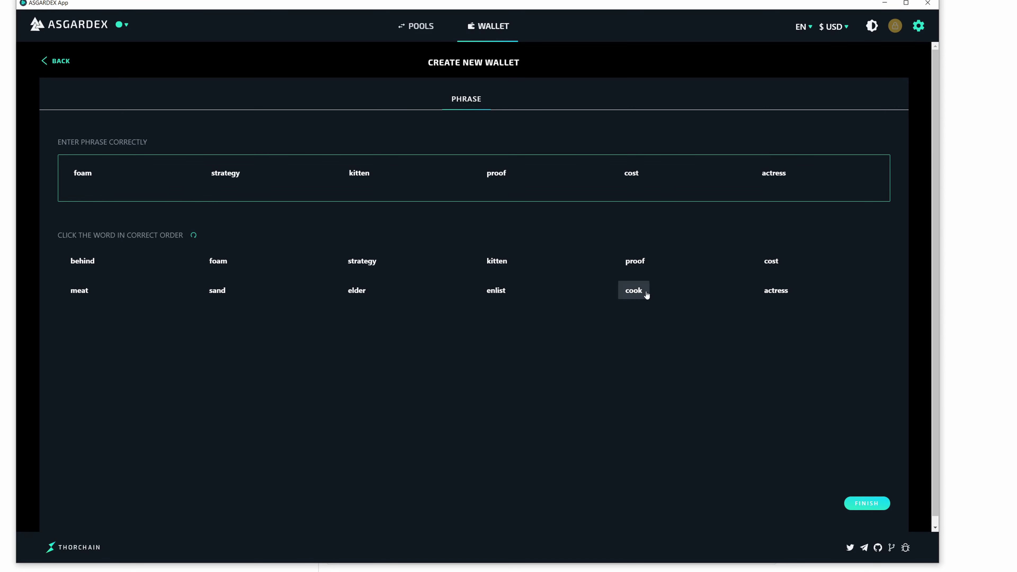
left_click(634, 291)
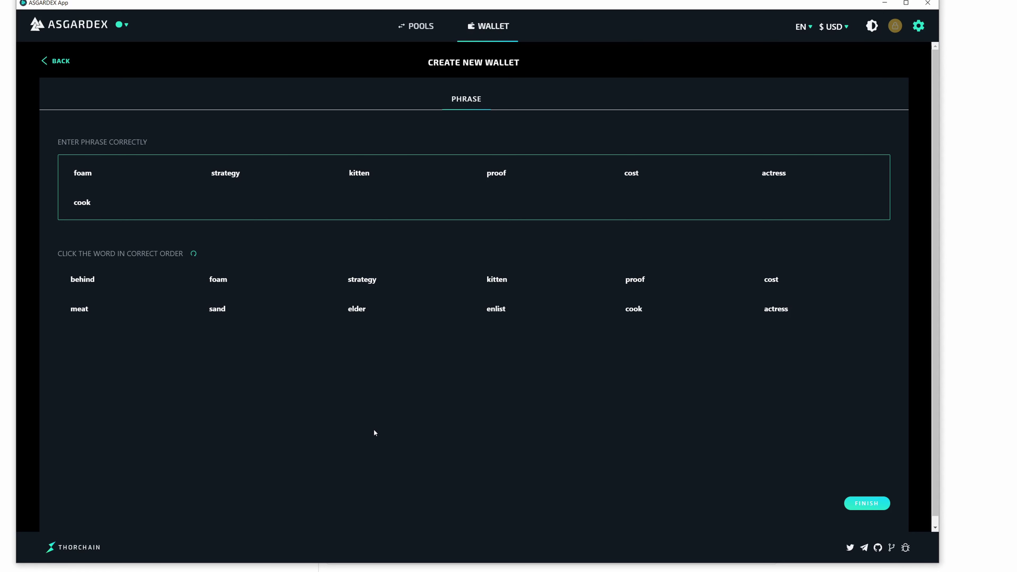
Step: Leave wallet creation and choose to import an existing wallet
left_click(45, 64)
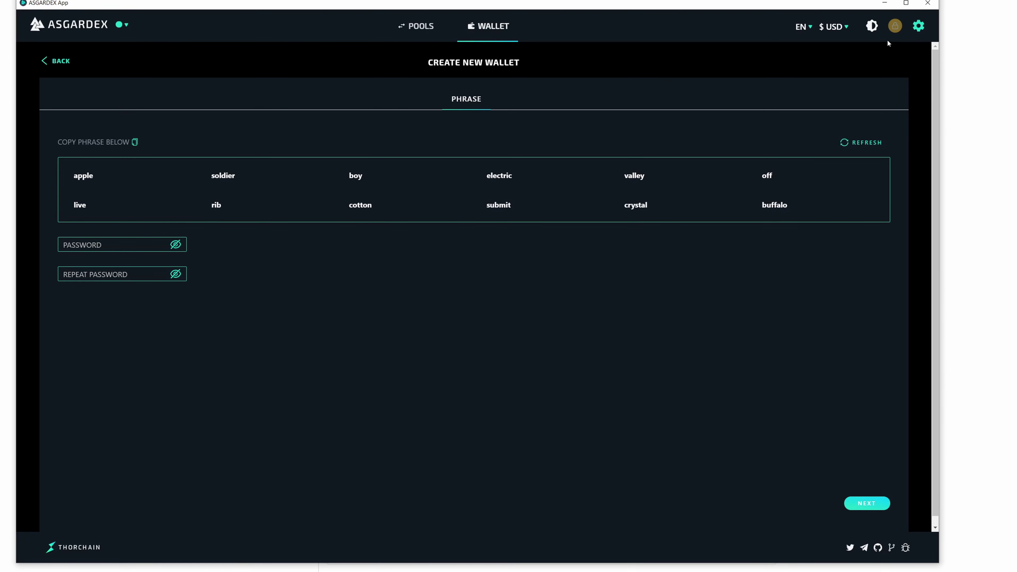
left_click(917, 29)
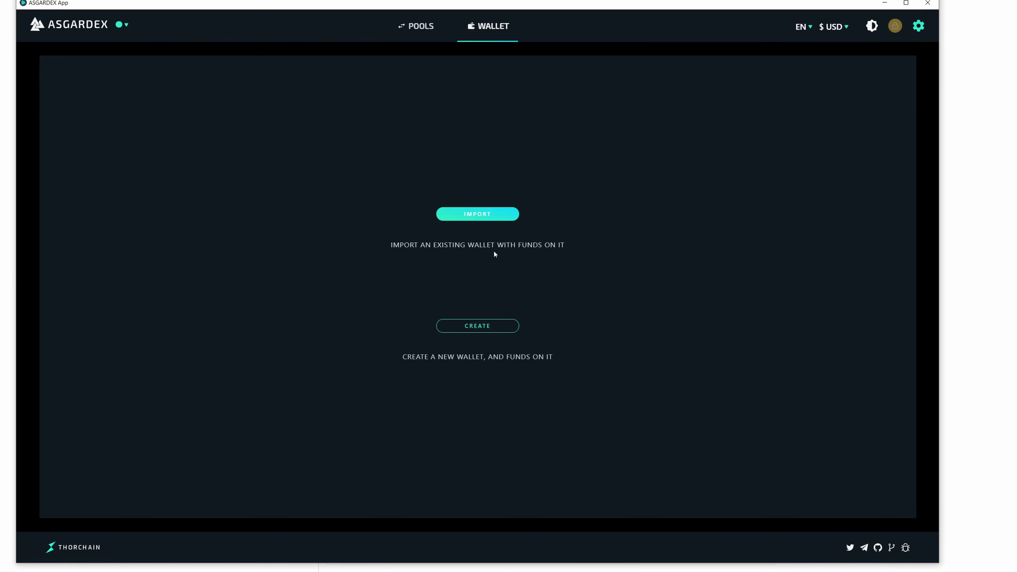
left_click(481, 221)
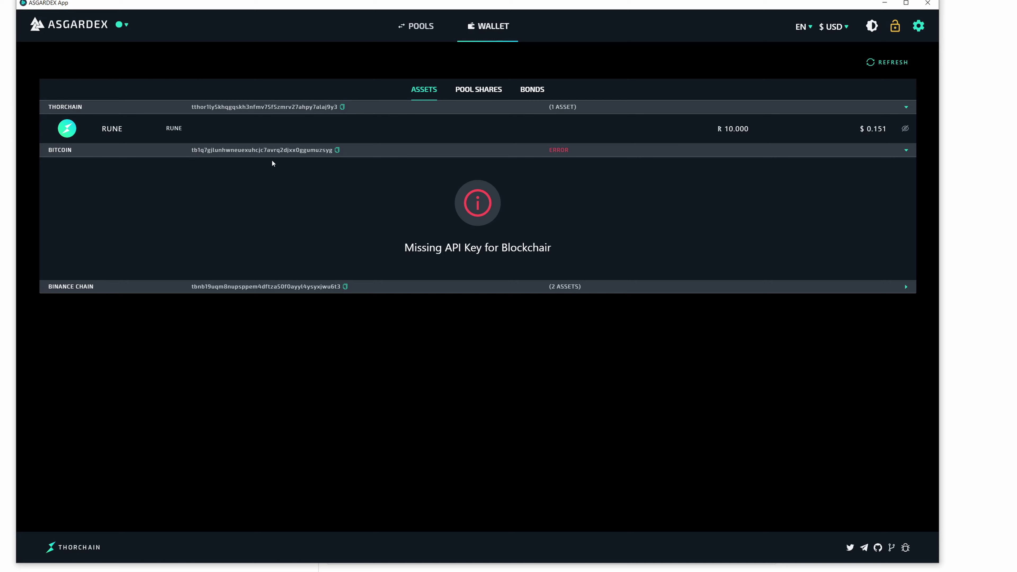
Step: Collapse the Bitcoin error section and expand Binance Chain showing BNB 0.100 and RUNE-67C 40.000
left_click(906, 150)
left_click(905, 150)
left_click(908, 150)
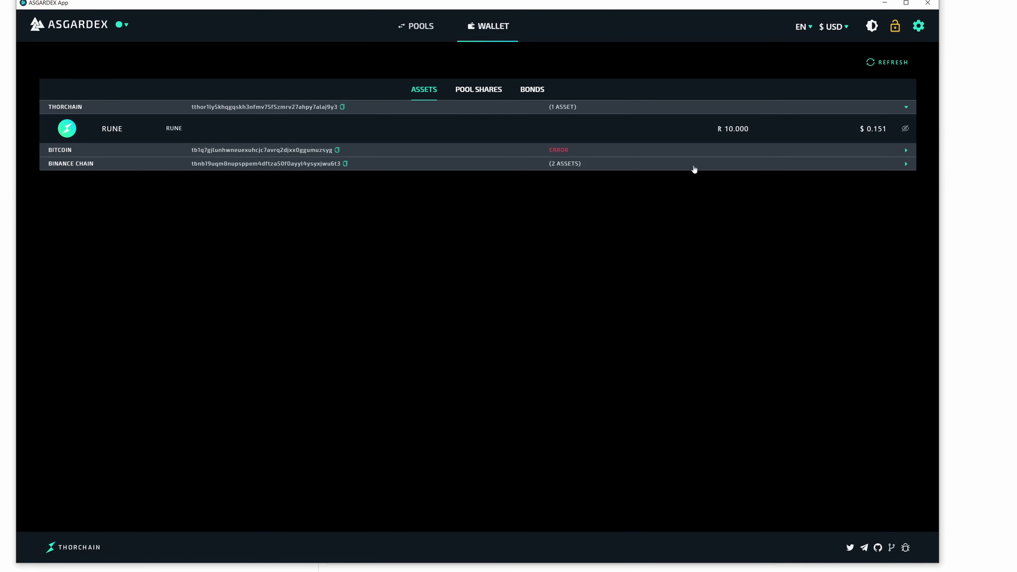
left_click(906, 164)
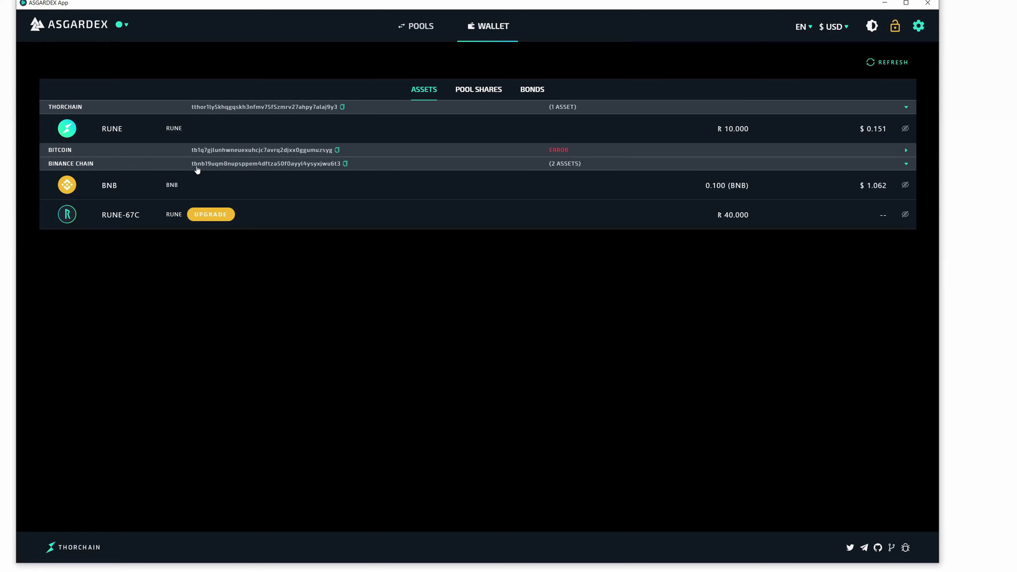
left_click_drag(193, 167, 347, 165)
left_click(346, 165)
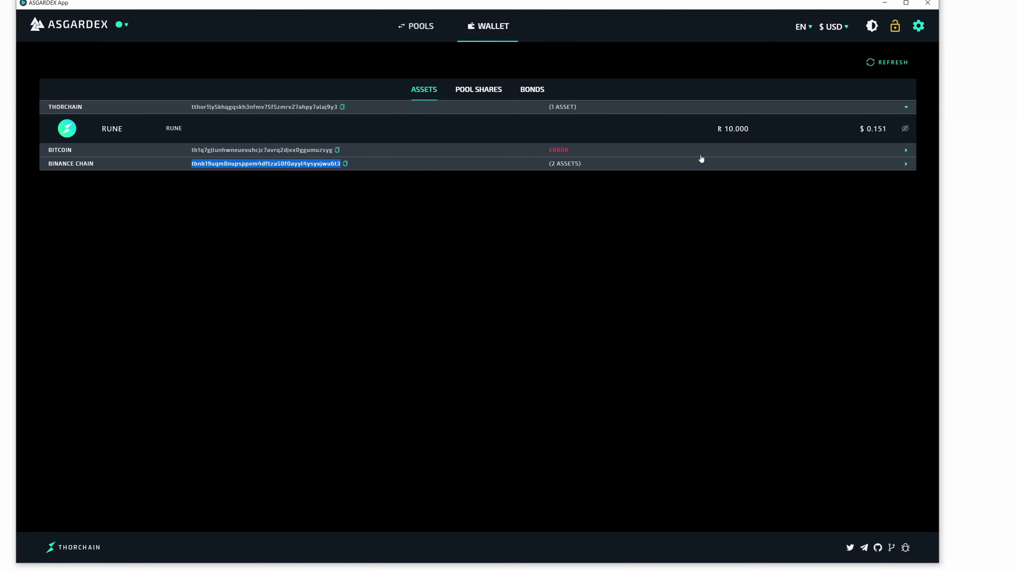
left_click(903, 164)
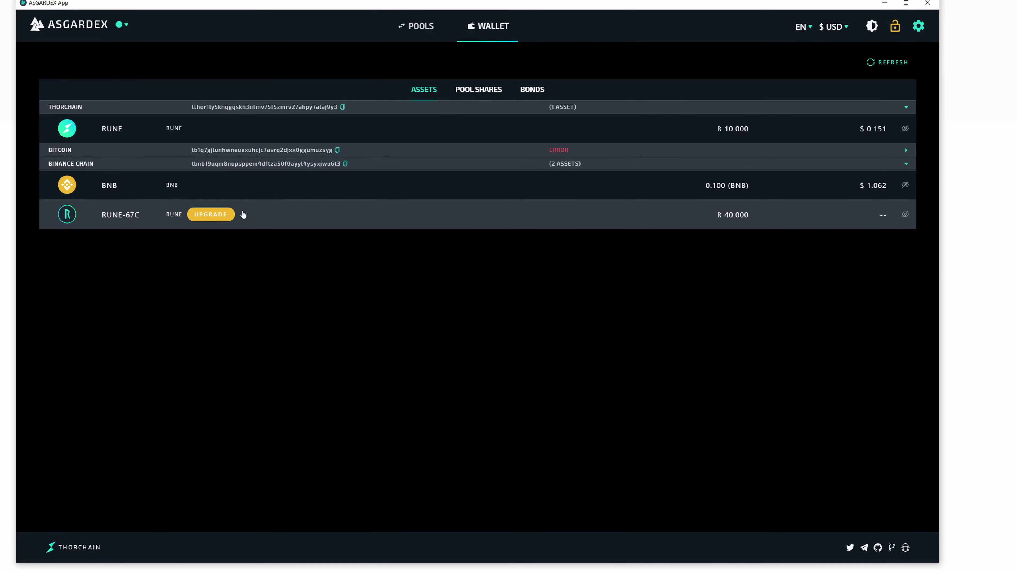
Step: Upgrade 40 RUNE-67C, check the transaction in the Binance explorer, and return to ASGARDEX
left_click(210, 215)
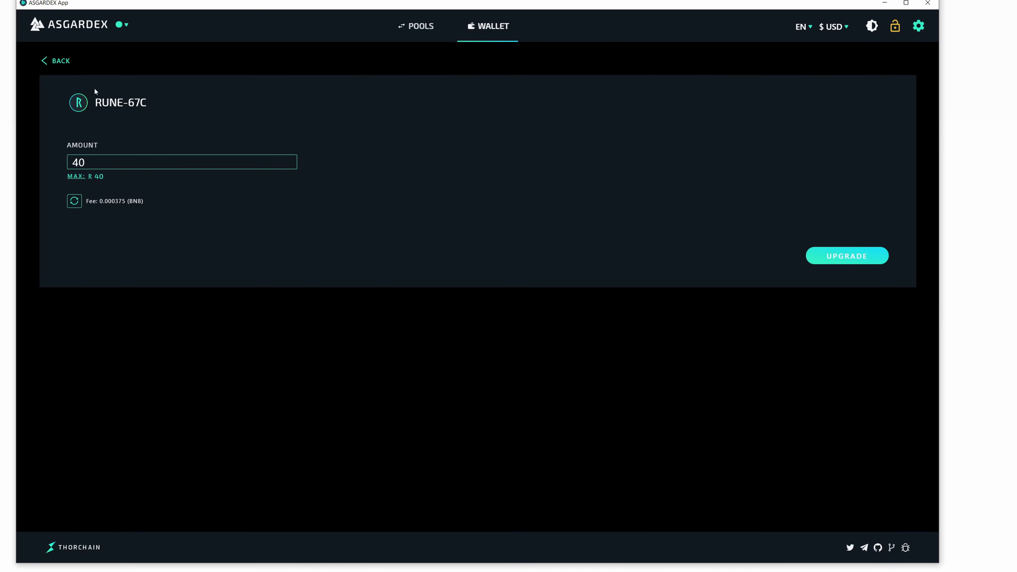
double_click(100, 160)
left_click(865, 256)
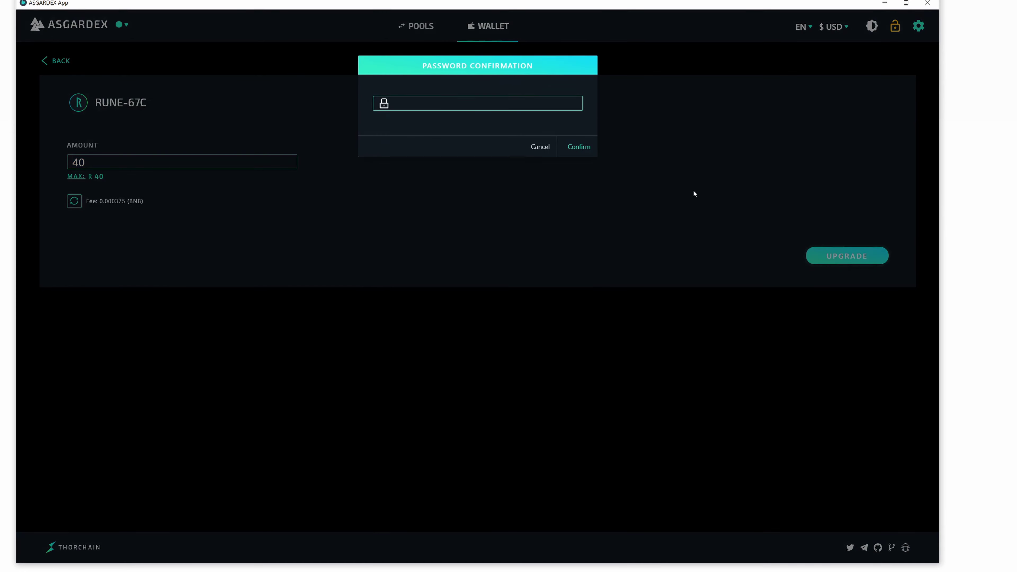
type("********")
left_click(578, 149)
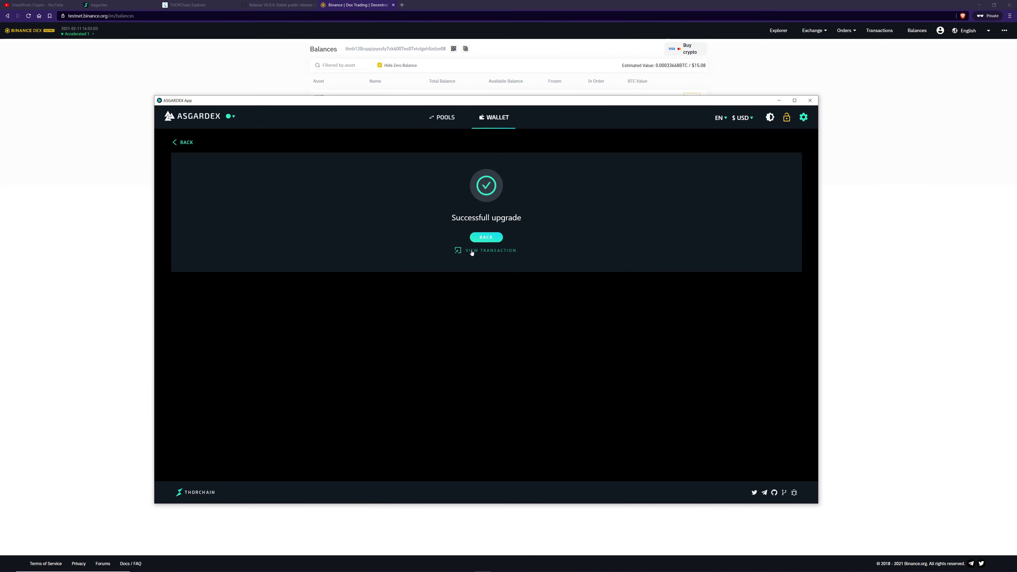
left_click(458, 217)
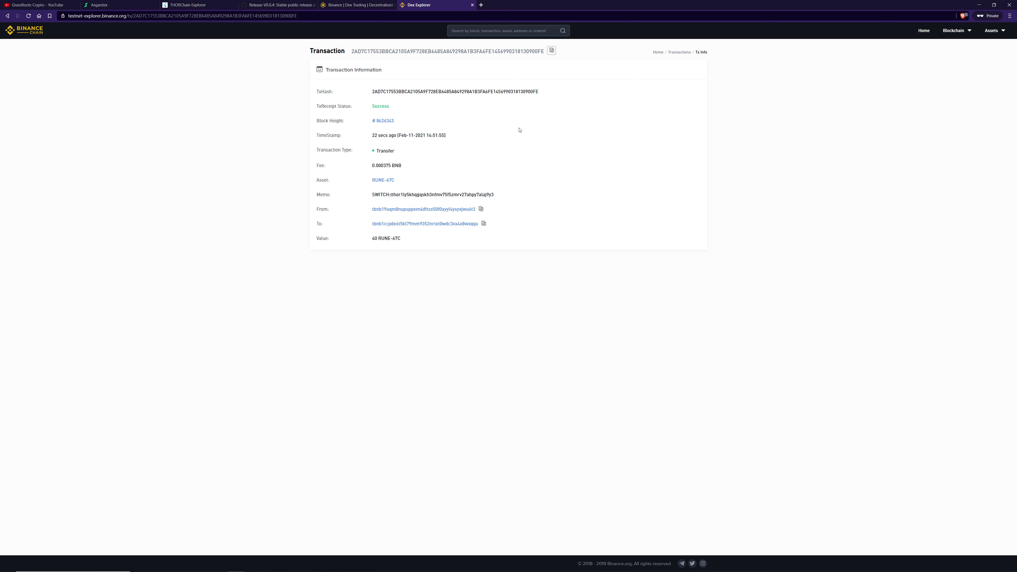
key("alt+Tab")
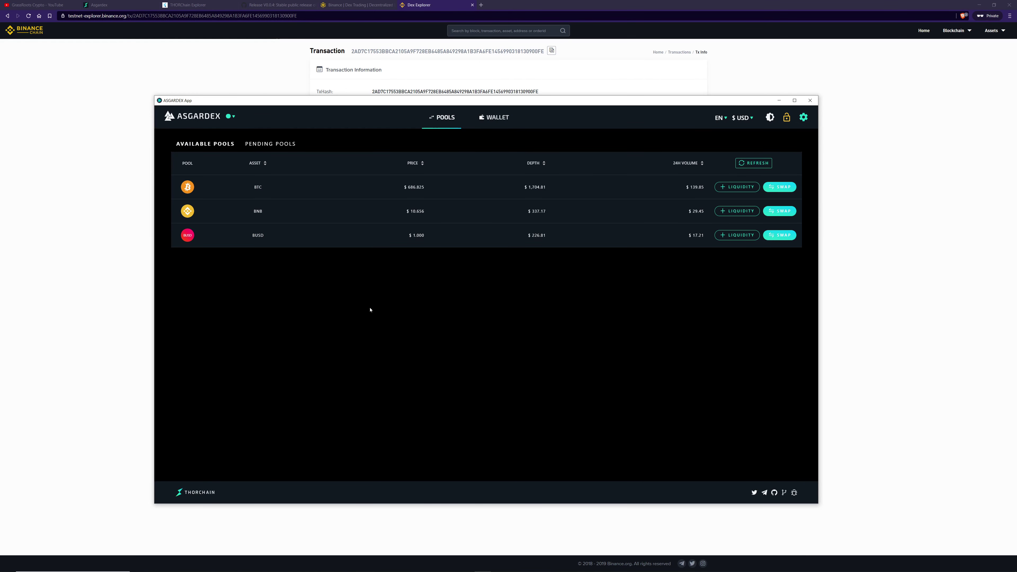
left_click(269, 145)
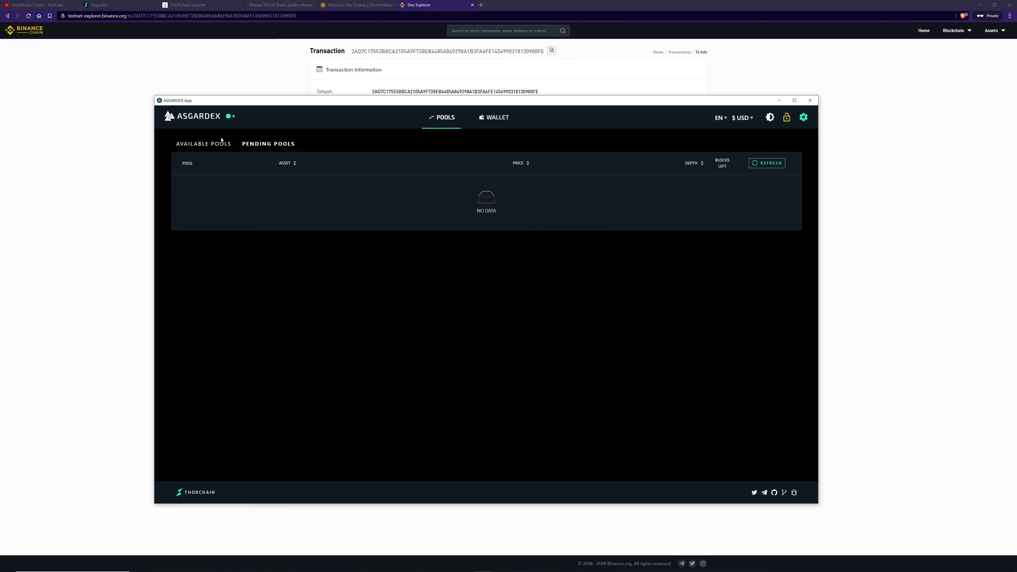
left_click(211, 146)
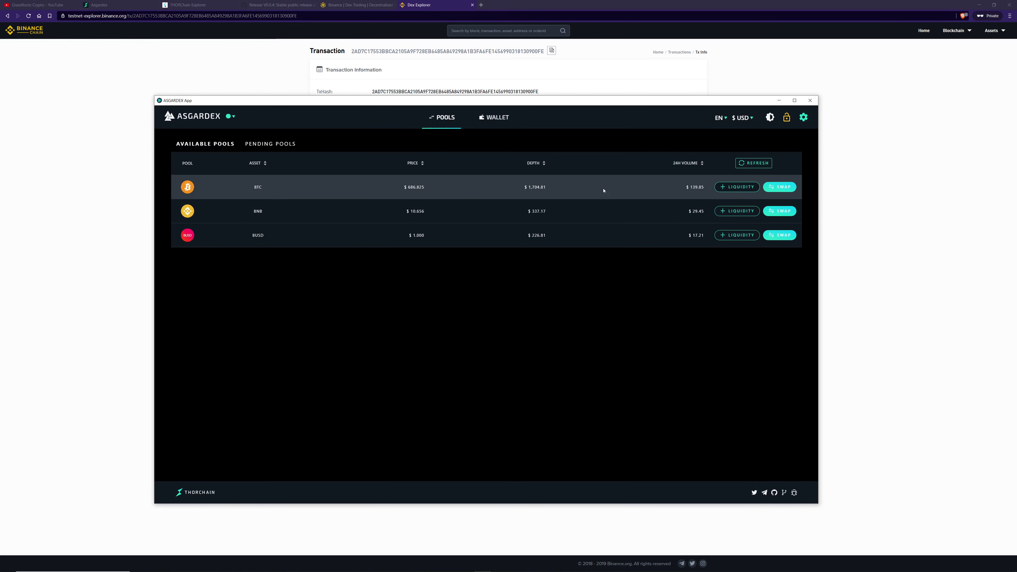
left_click(737, 187)
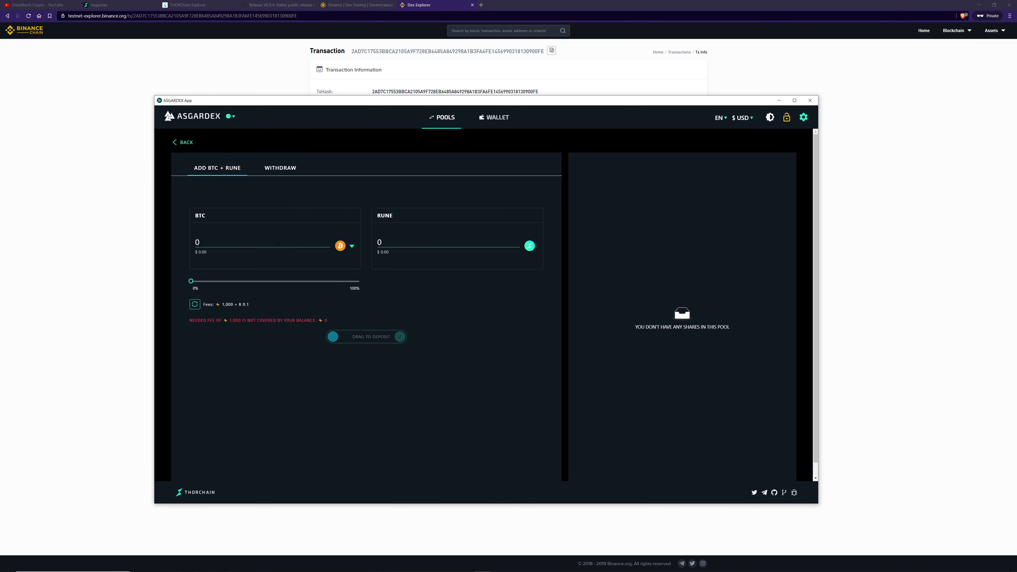
left_click(280, 168)
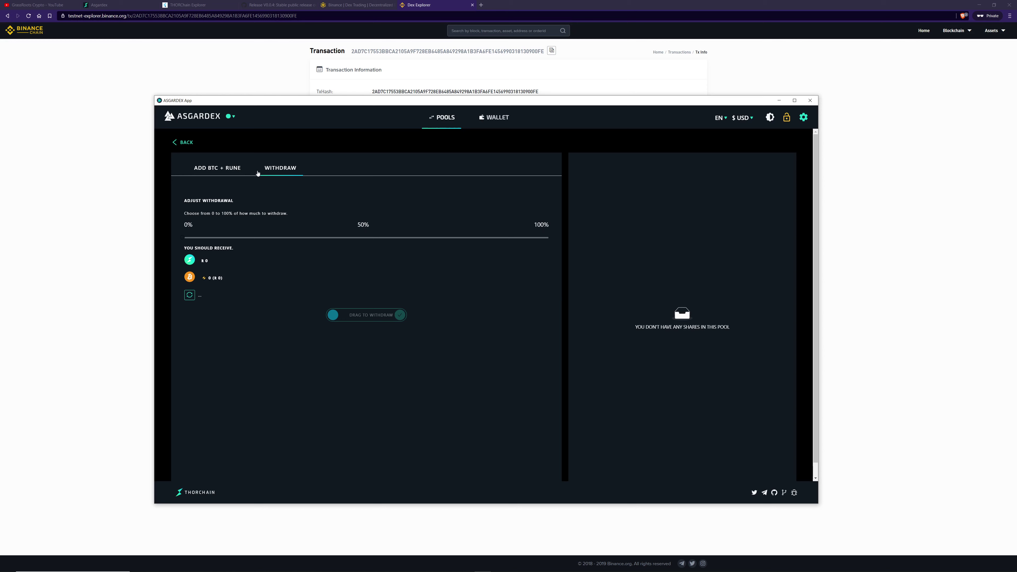
left_click(226, 168)
left_click(183, 142)
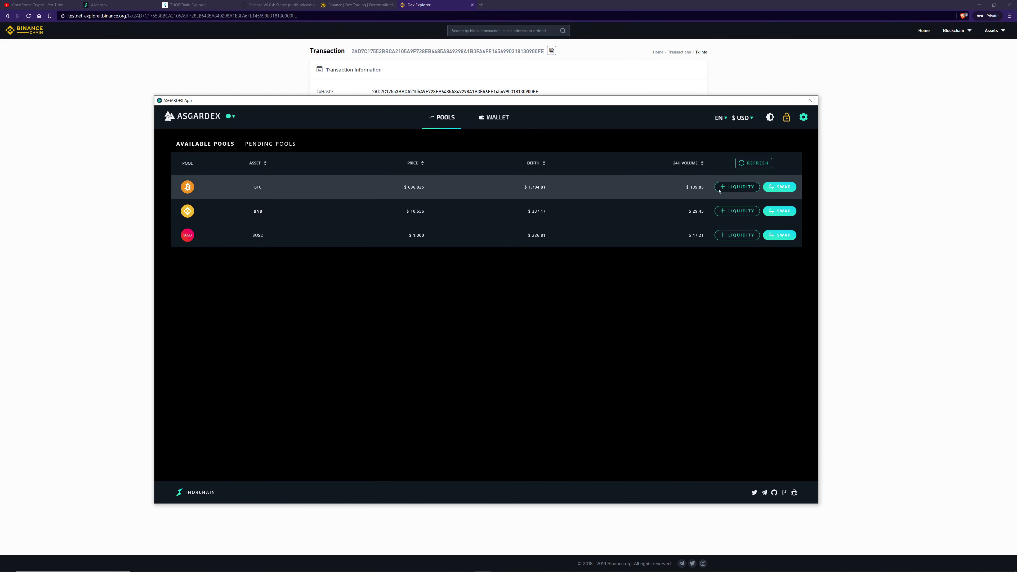
Step: Swap 5.8 RUNE to BTC from the BTC pool for about 12,712 satoshis, confirming with the password
left_click(775, 191)
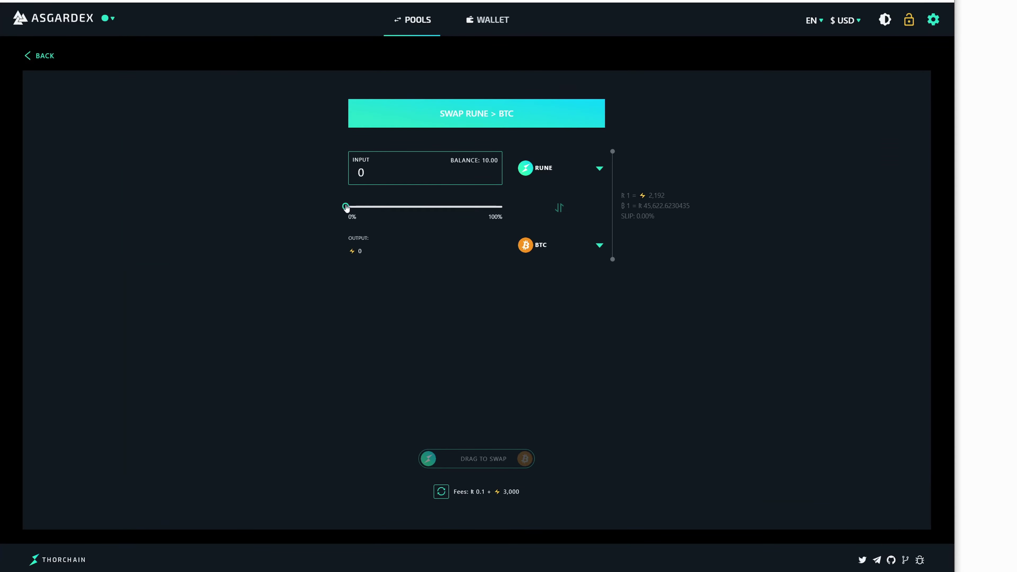
left_click_drag(396, 247, 435, 252)
left_click_drag(405, 213, 438, 227)
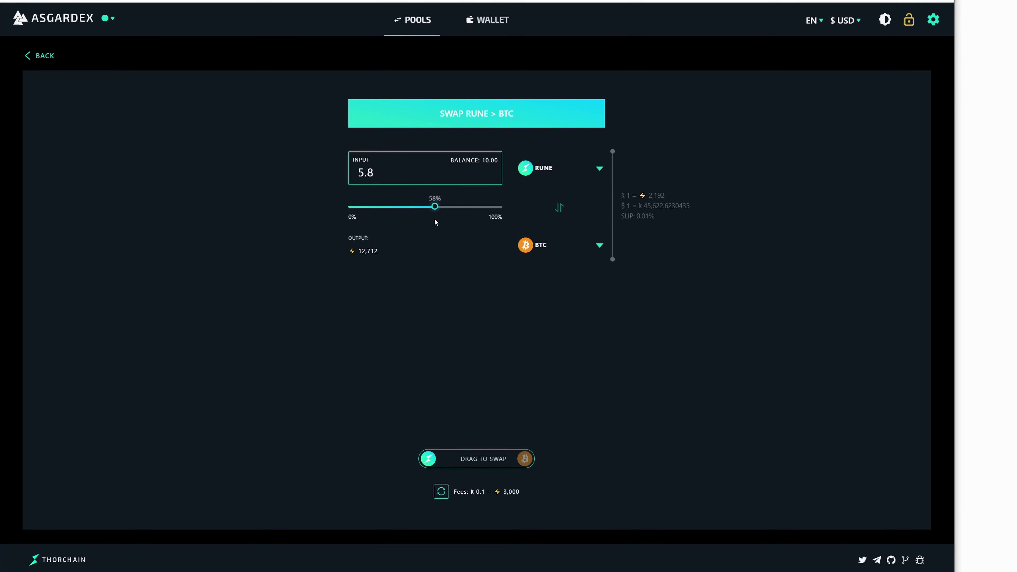
left_click_drag(428, 458, 538, 453)
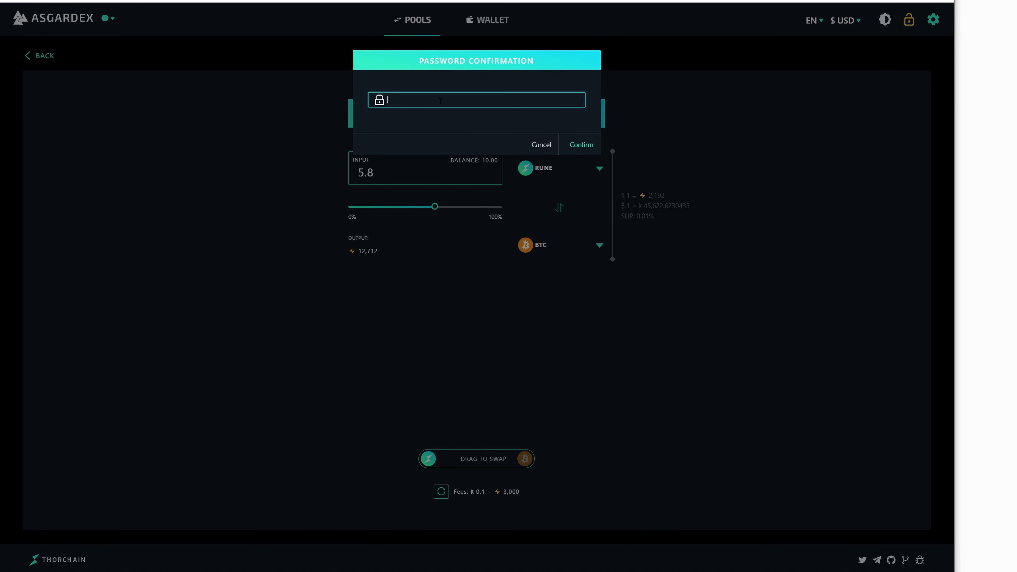
type("••••••••")
left_click(583, 146)
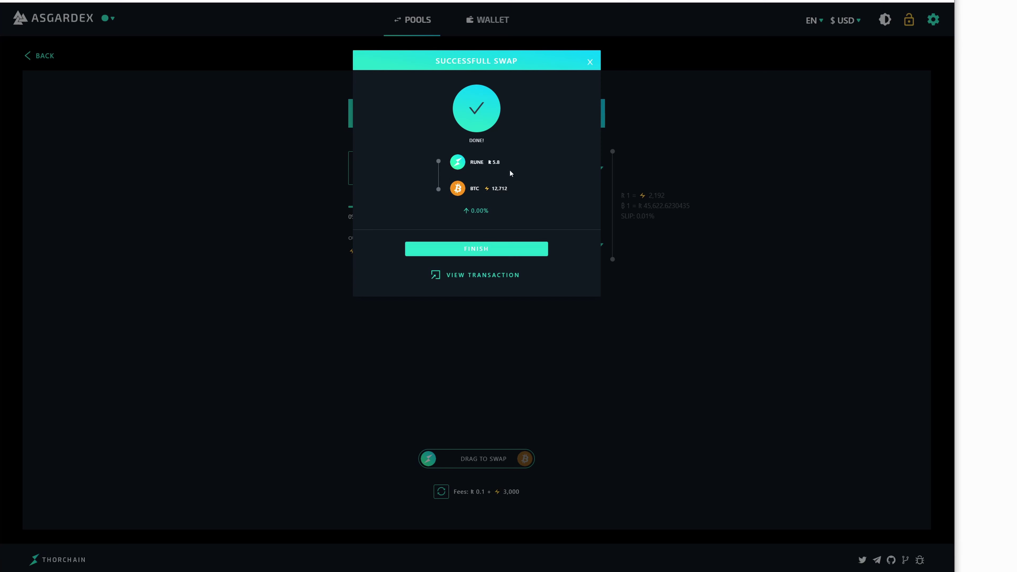
left_click(502, 252)
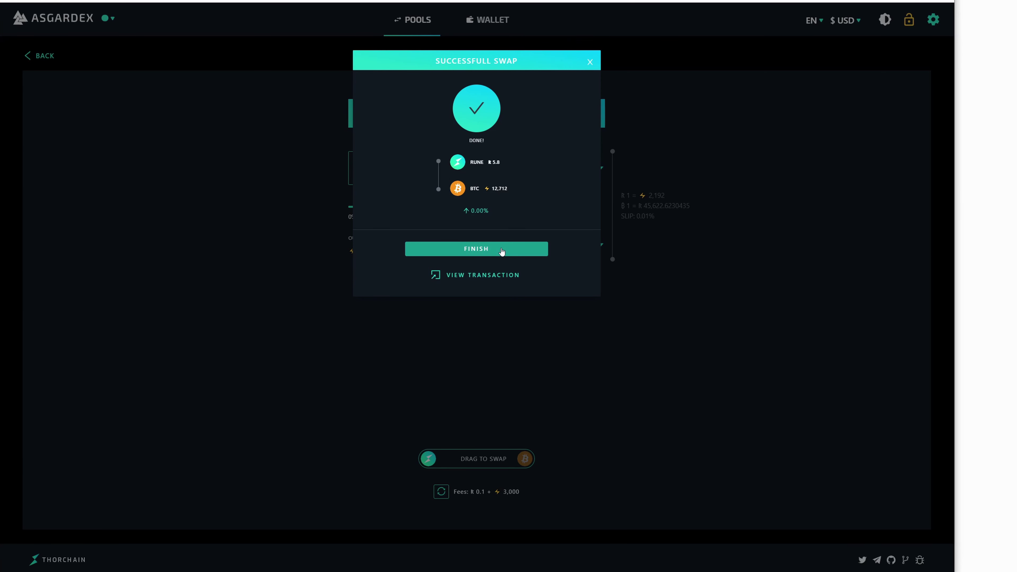
Step: Close the swap summary, try the light theme and revert to dark, then open settings
left_click(465, 252)
left_click(465, 251)
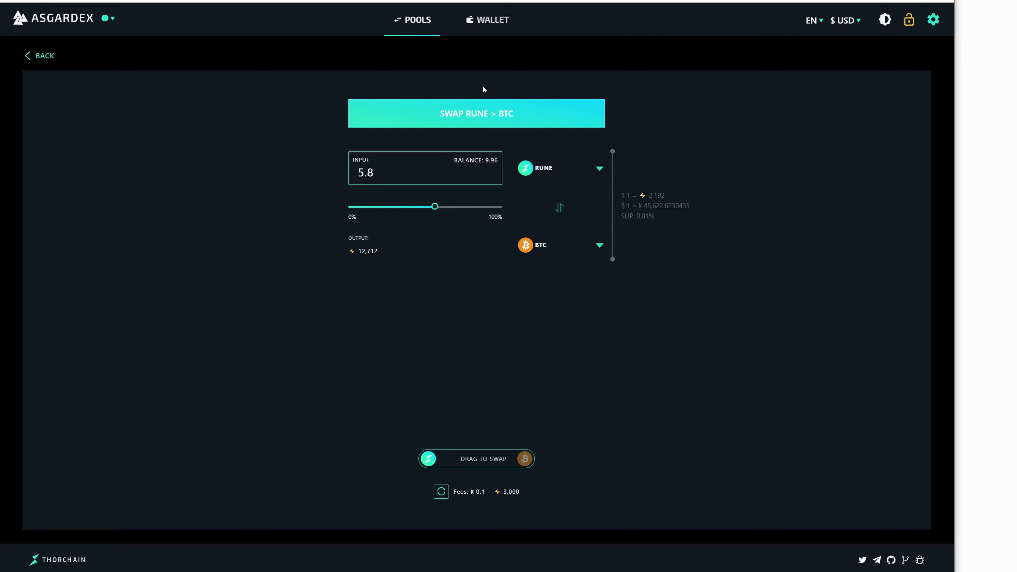
left_click(885, 19)
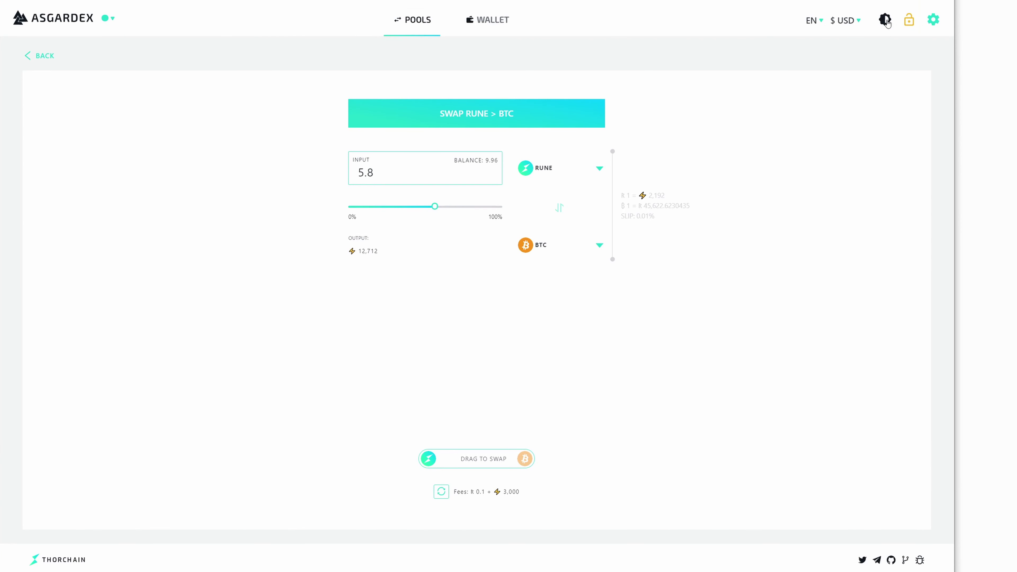
left_click(886, 21)
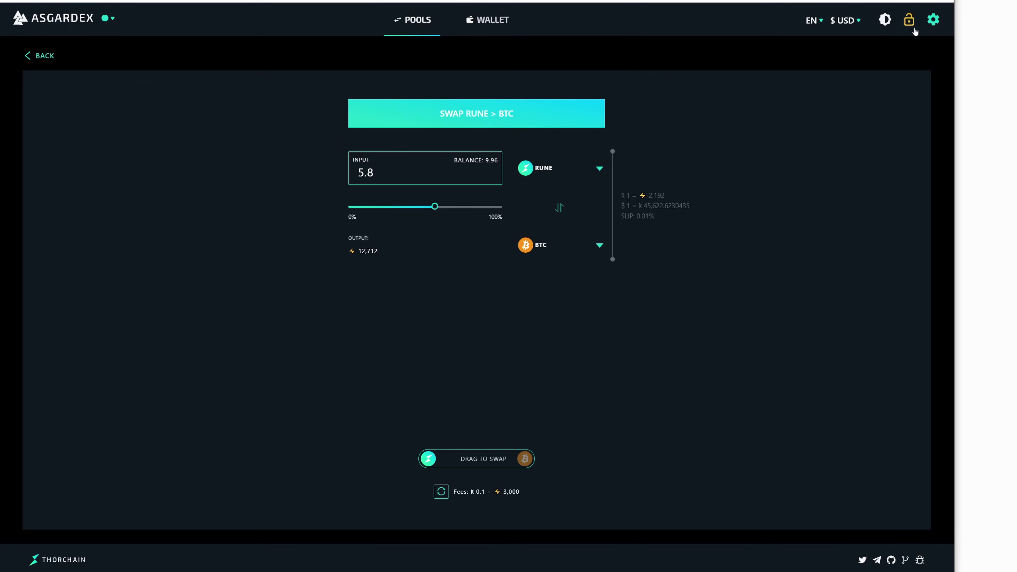
left_click(933, 21)
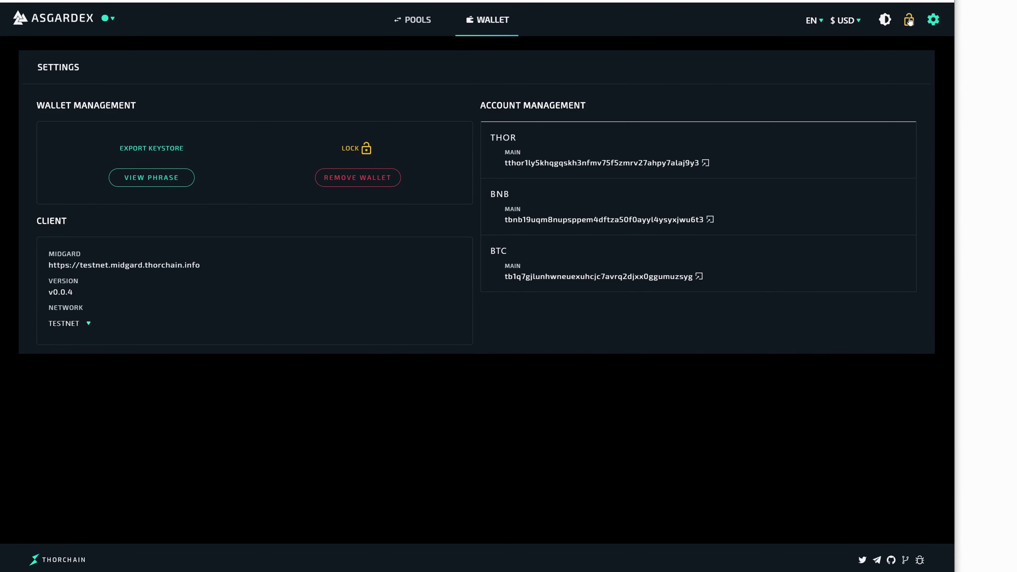
Step: View wallet assets, showing BNB under Binance Chain and hiding the Bitcoin API-key error
left_click(511, 31)
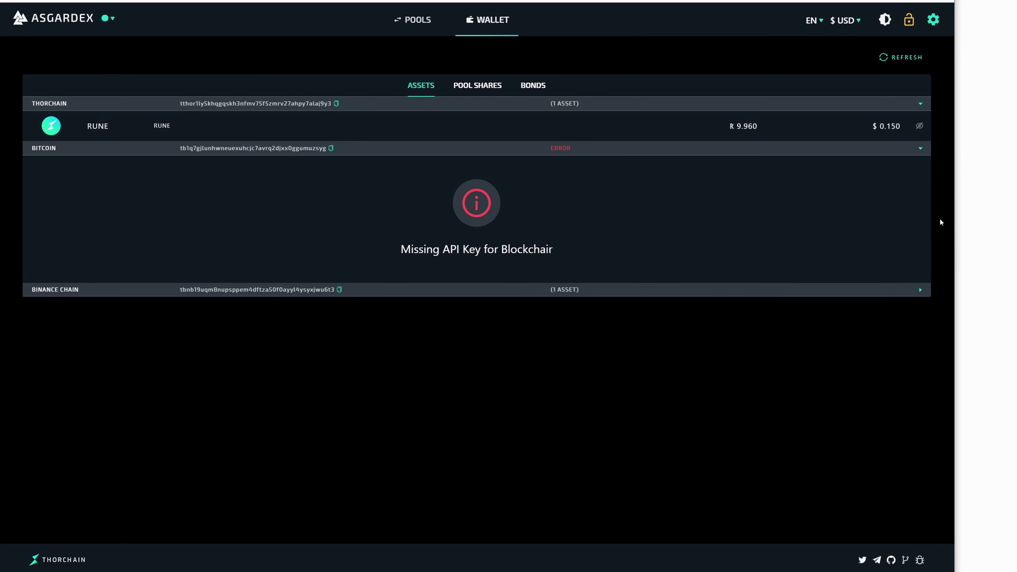
left_click(919, 292)
left_click(920, 149)
Step: Open the add-liquidity page for the BNB pool from the Available Pools list
left_click(421, 20)
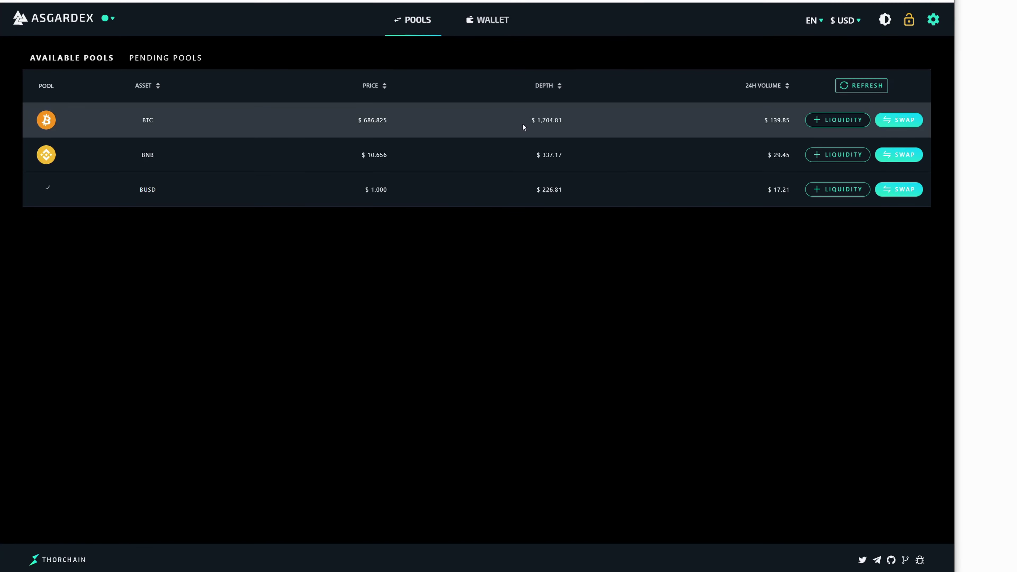
left_click(837, 125)
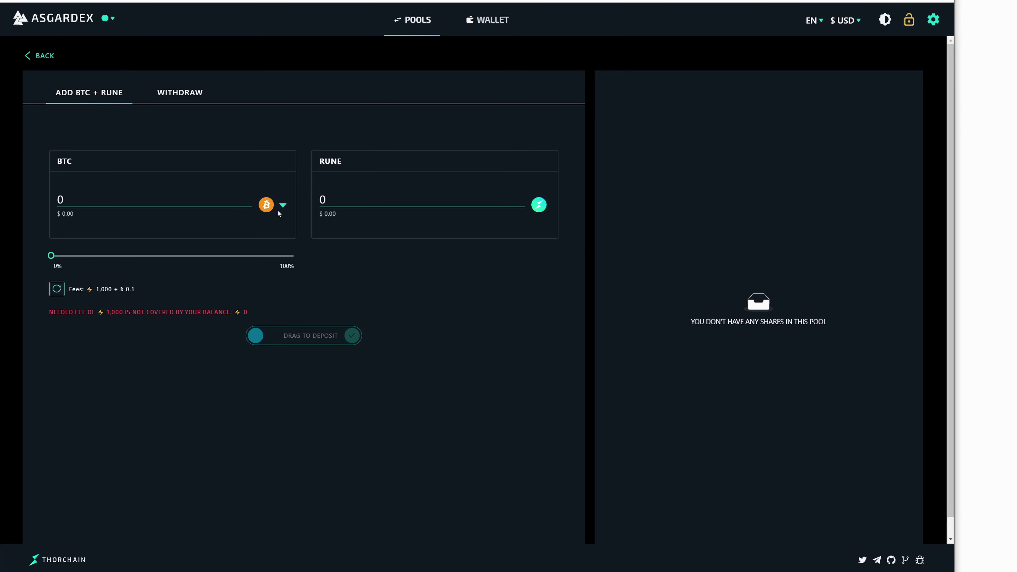
left_click(40, 56)
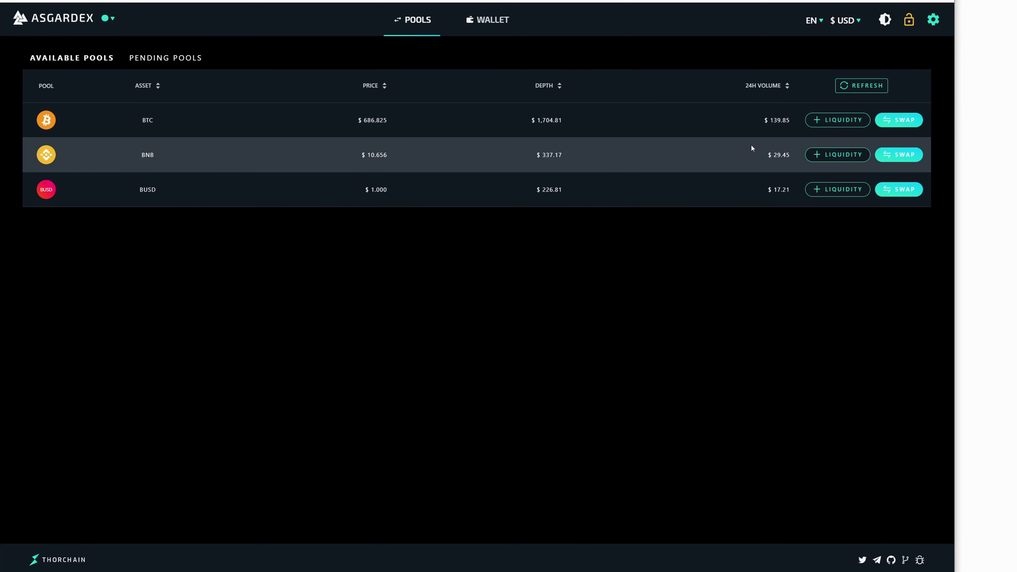
left_click(857, 156)
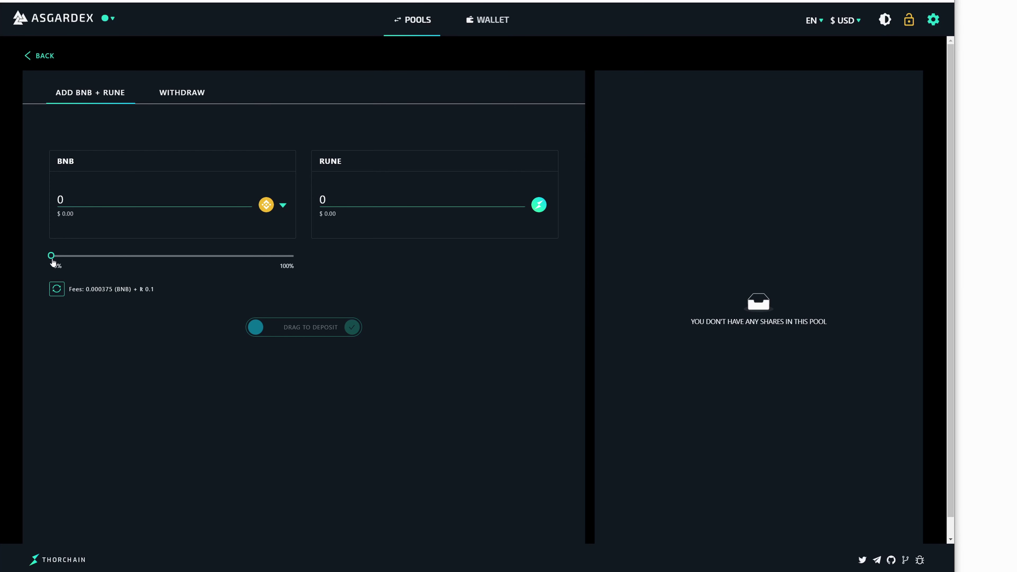
Step: Deposit 0.0090396 BNB plus 6.5076 RUNE at about 15%, confirmed with the wallet password
left_click_drag(52, 256, 214, 262)
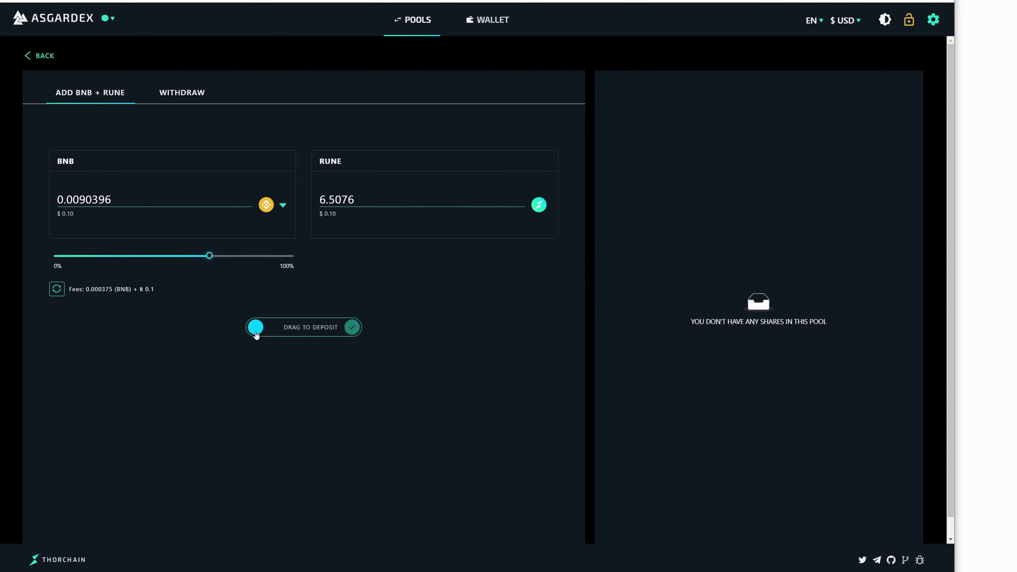
left_click_drag(256, 327, 385, 326)
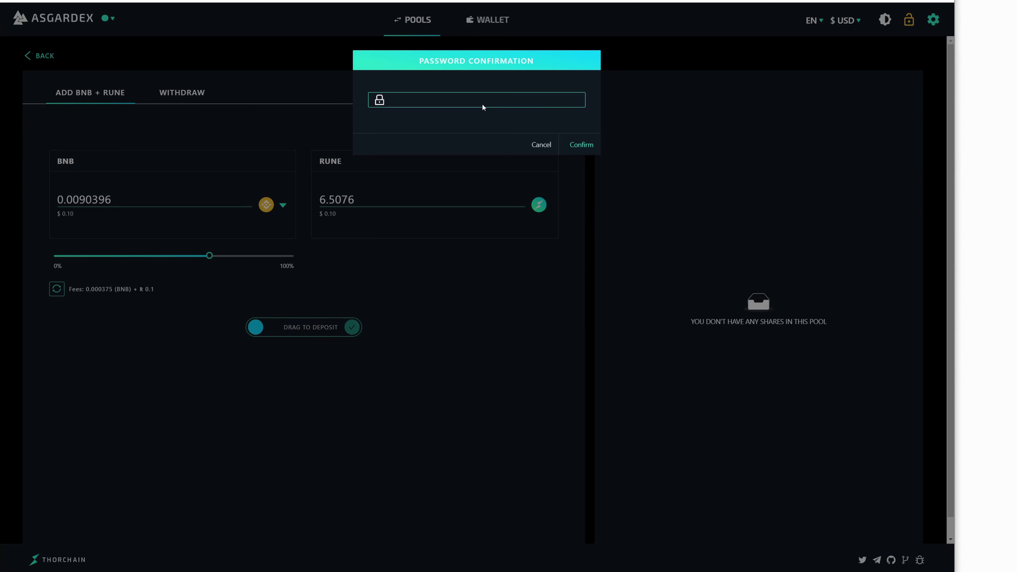
type("********")
left_click(588, 145)
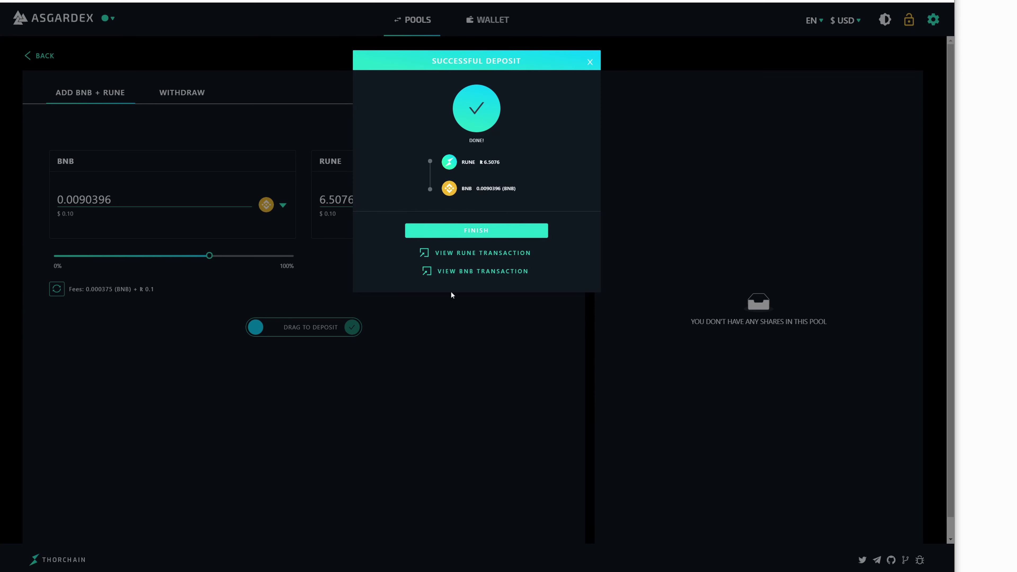
left_click(482, 234)
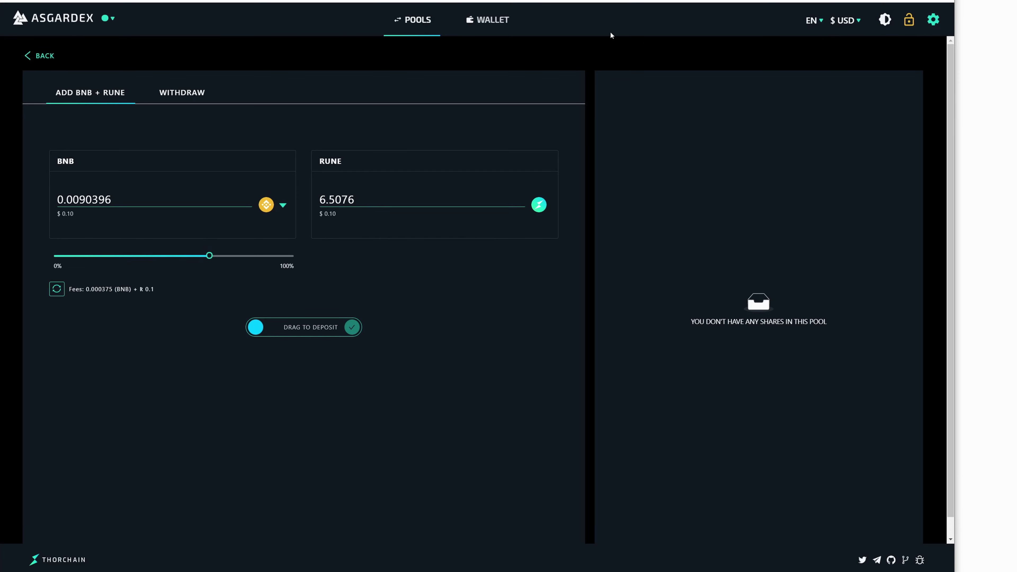
Step: Refresh pool prices and depths, then review the BNB pool's liquidity page
left_click(428, 23)
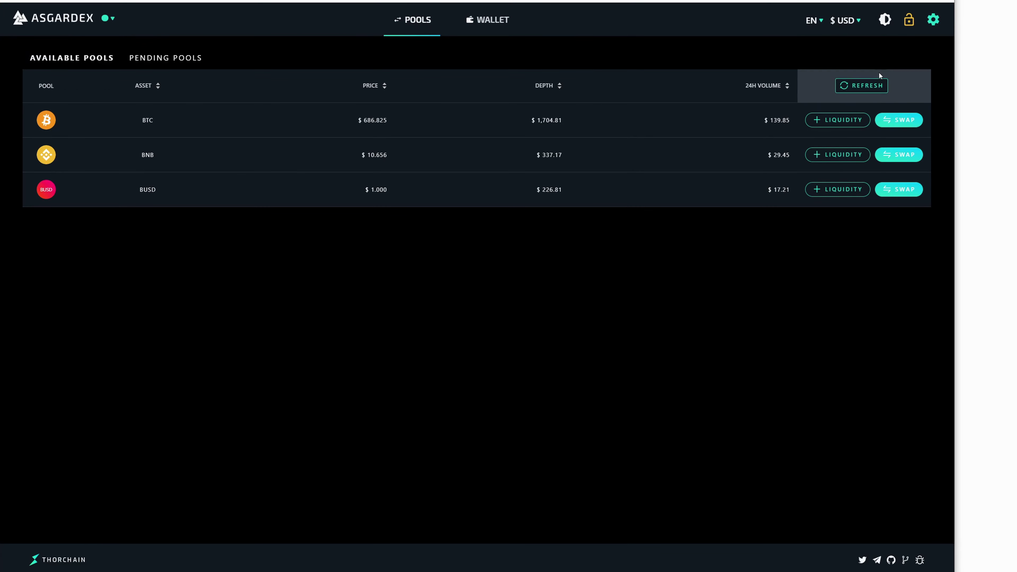
left_click(873, 88)
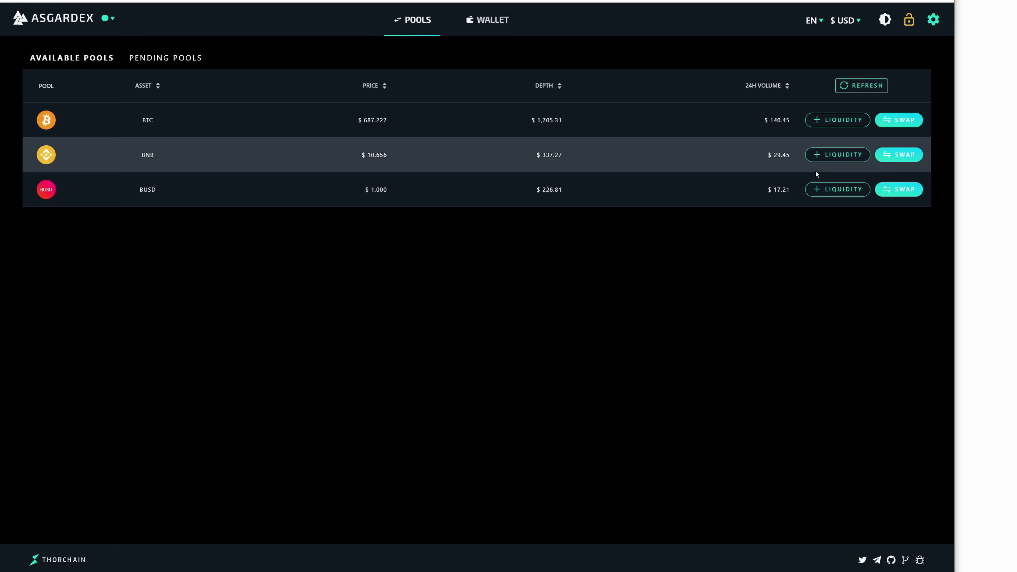
left_click(839, 154)
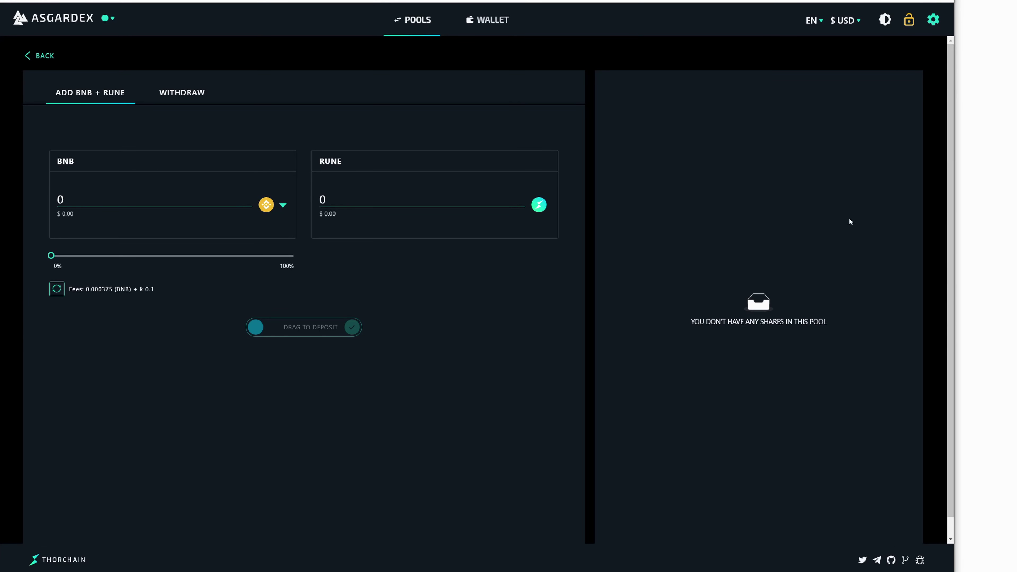
scroll(947, 247, "down", 1)
scroll(949, 240, "up", 1)
Step: Check the wallet's Pool Shares and Bonds, then reopen BNB liquidity showing 0.42 units, 0.03% share
left_click(38, 56)
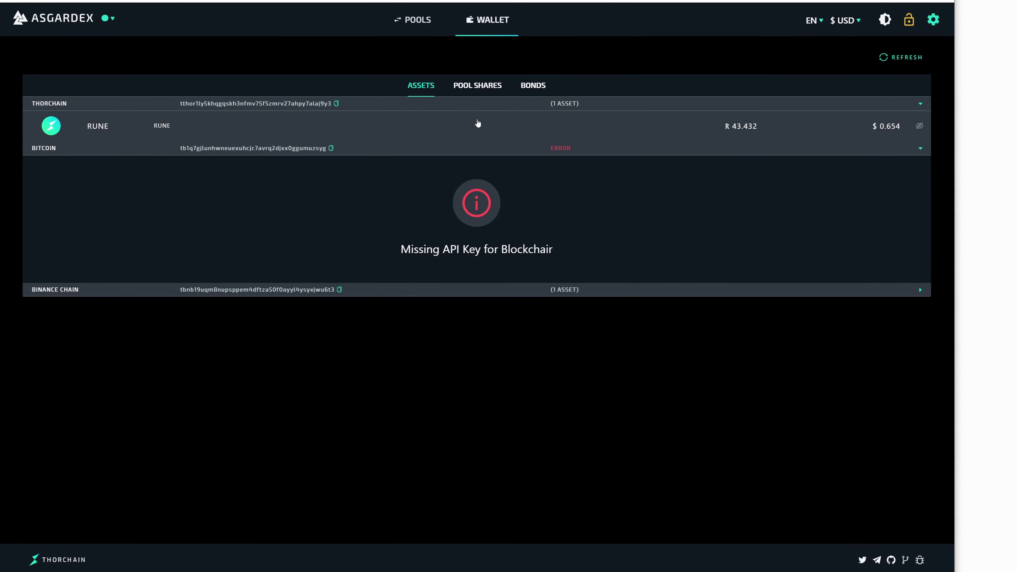
left_click(480, 86)
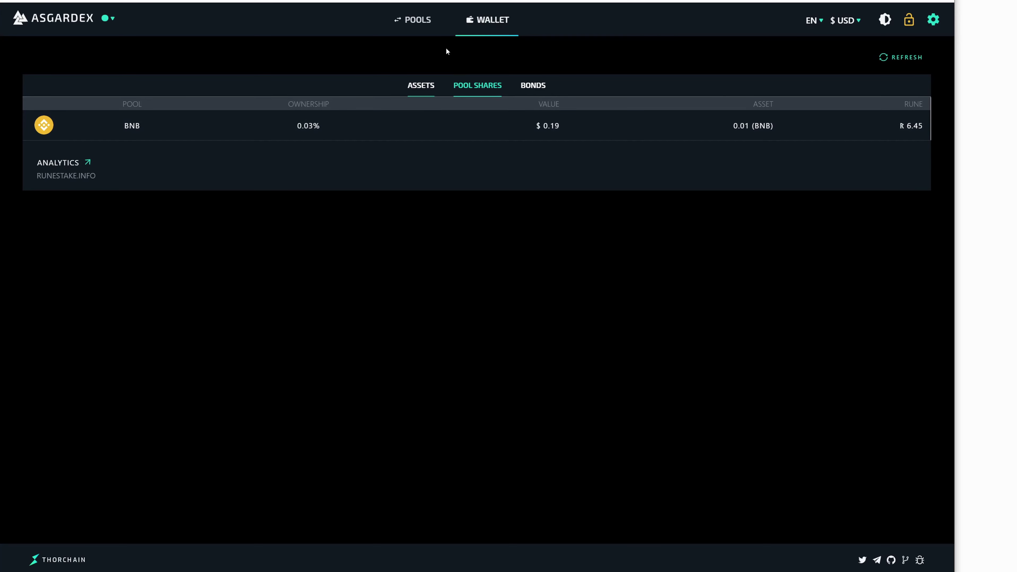
left_click(534, 92)
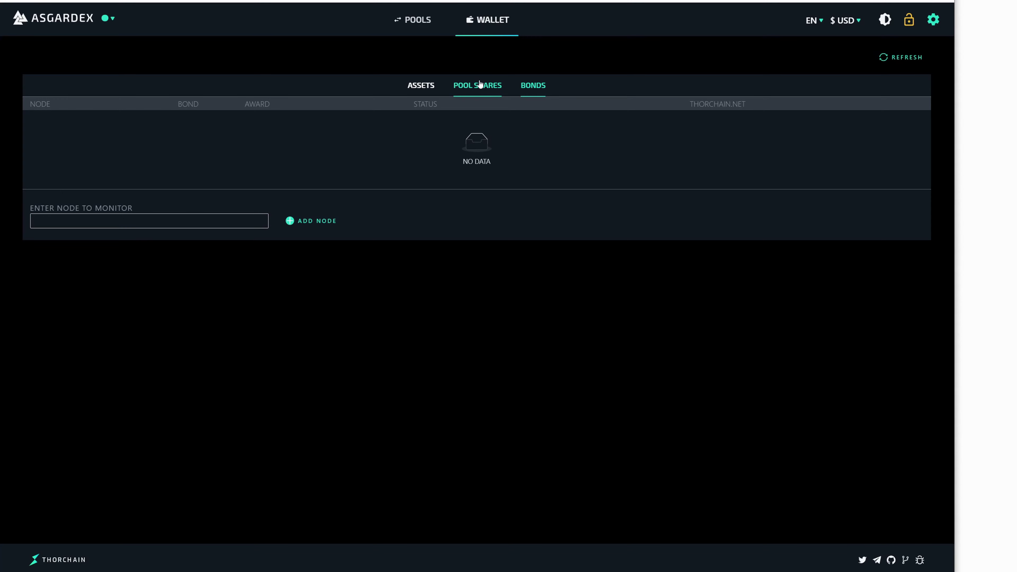
left_click(488, 93)
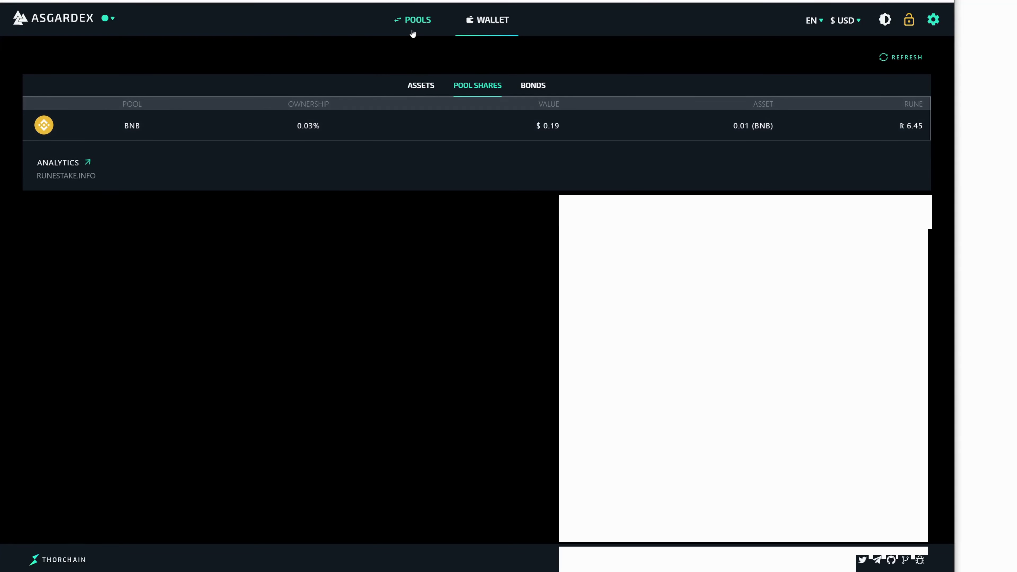
left_click(415, 29)
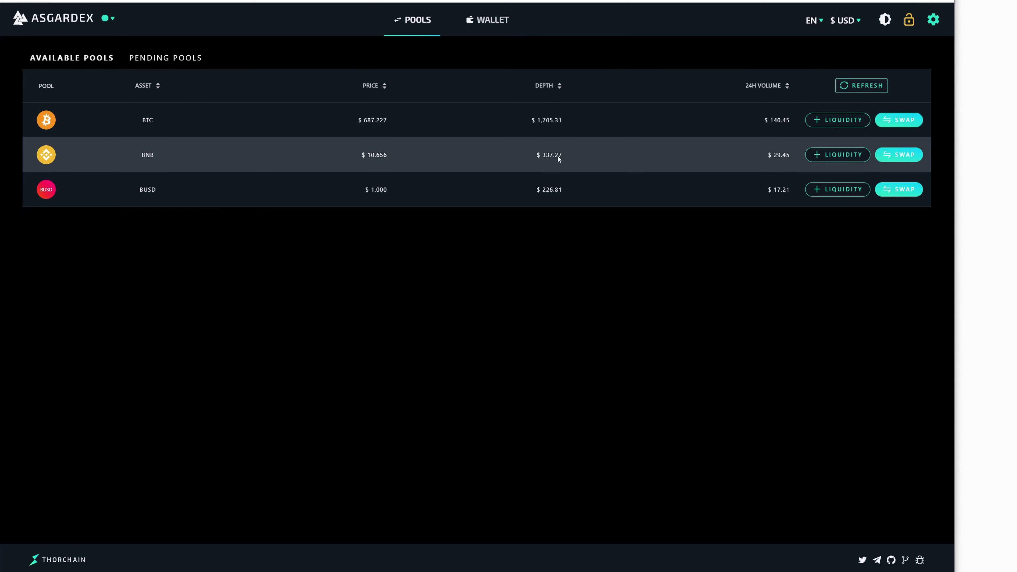
left_click(845, 163)
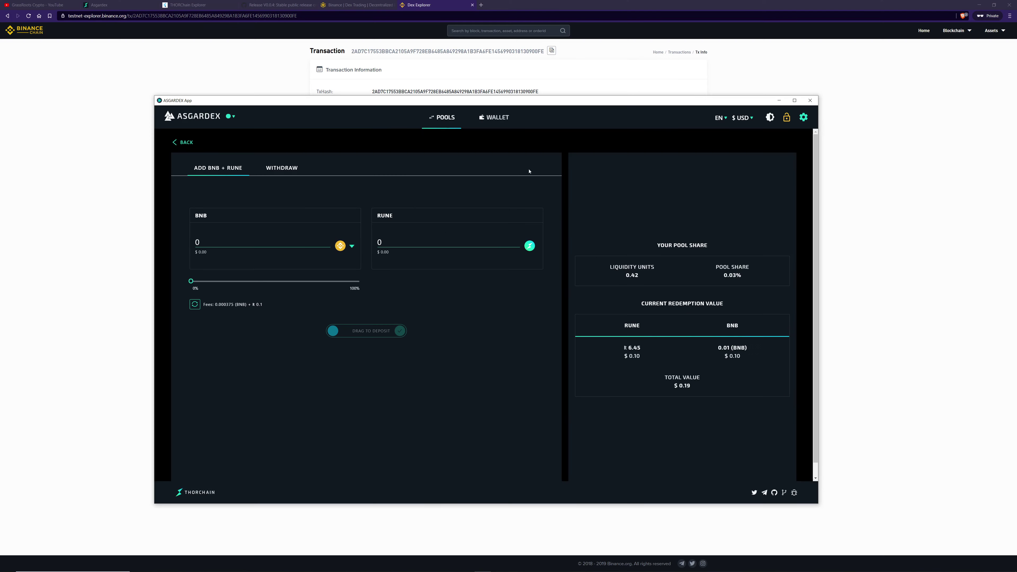
Step: Move the yarn dev console to the lower right and return to the ASGARDEX window
key("alt+Tab")
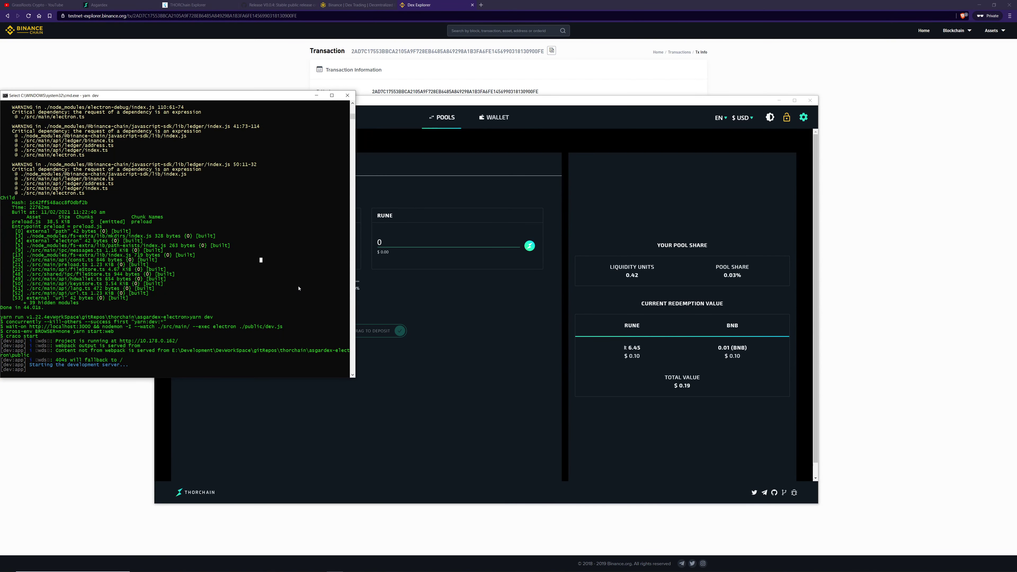
left_click_drag(255, 100, 806, 183)
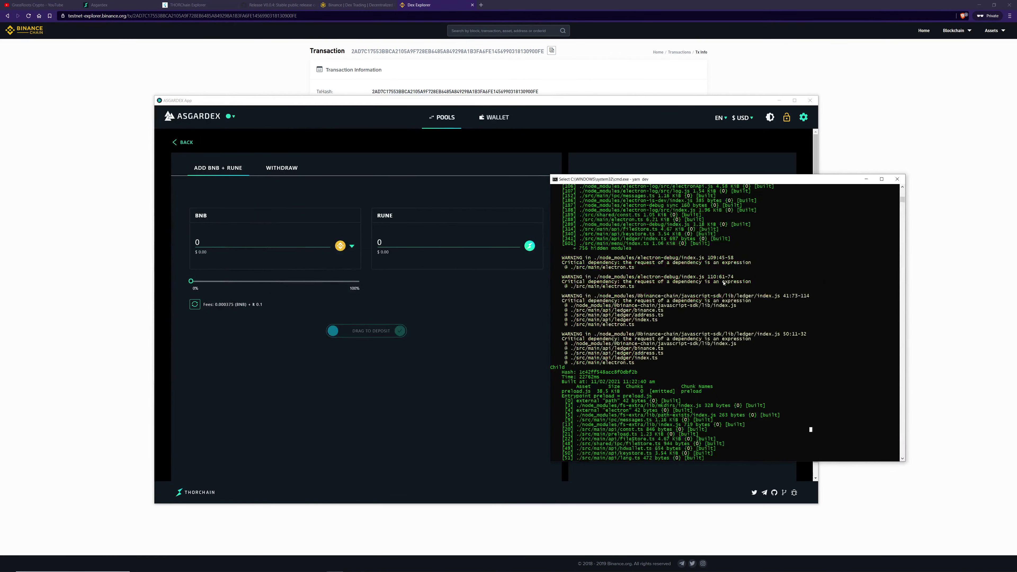
left_click(330, 415)
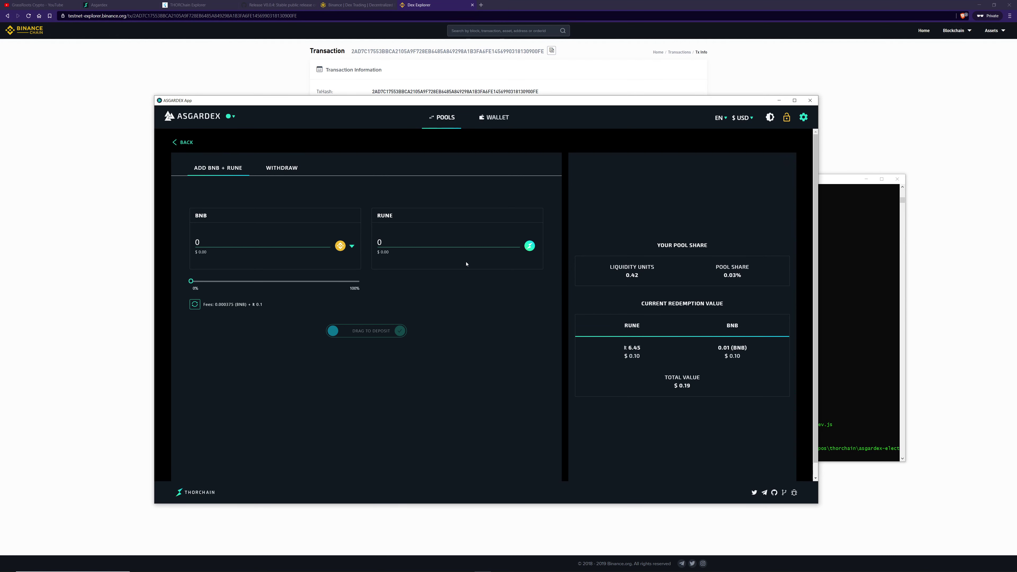
Step: Go back to Available Pools (BTC $687.227, BNB $10.656) and reposition the ASGARDEX window
left_click(175, 144)
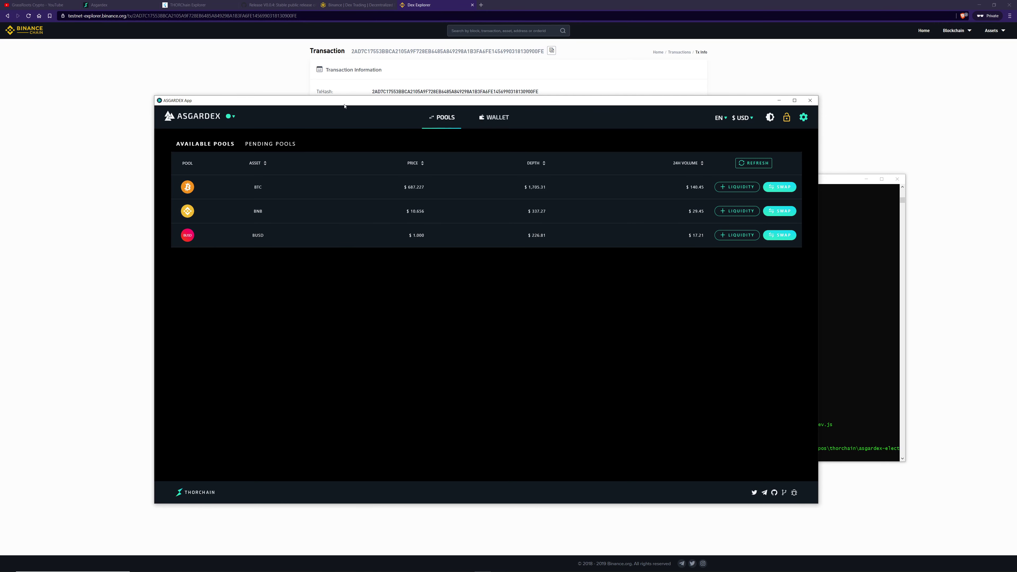
left_click_drag(344, 106, 262, 75)
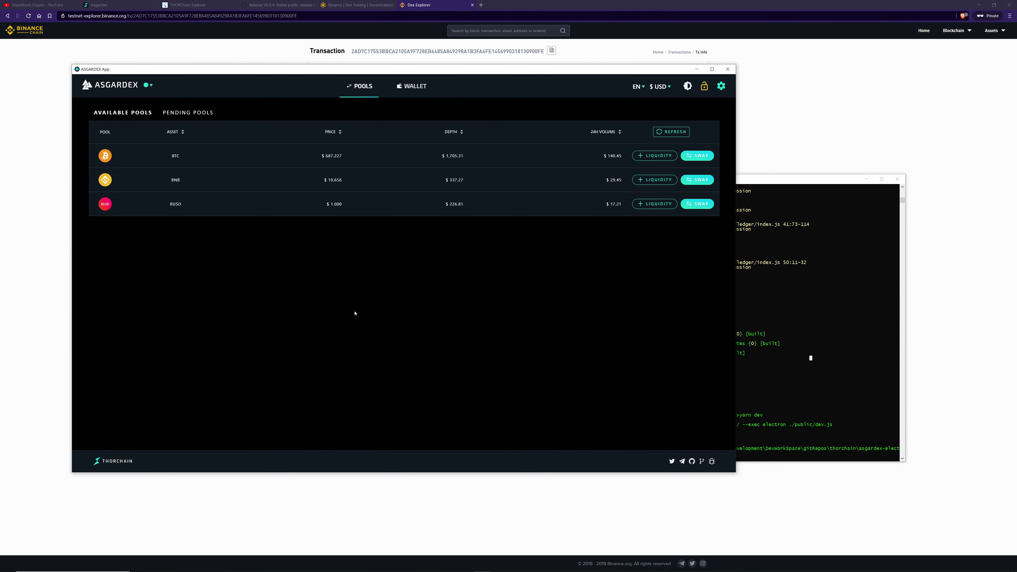
left_click_drag(318, 69, 350, 83)
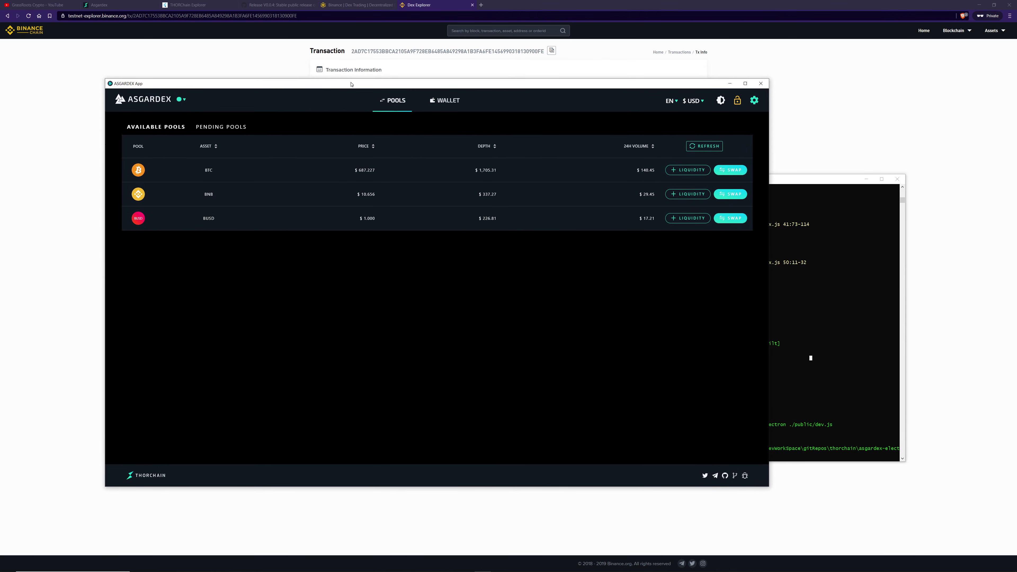